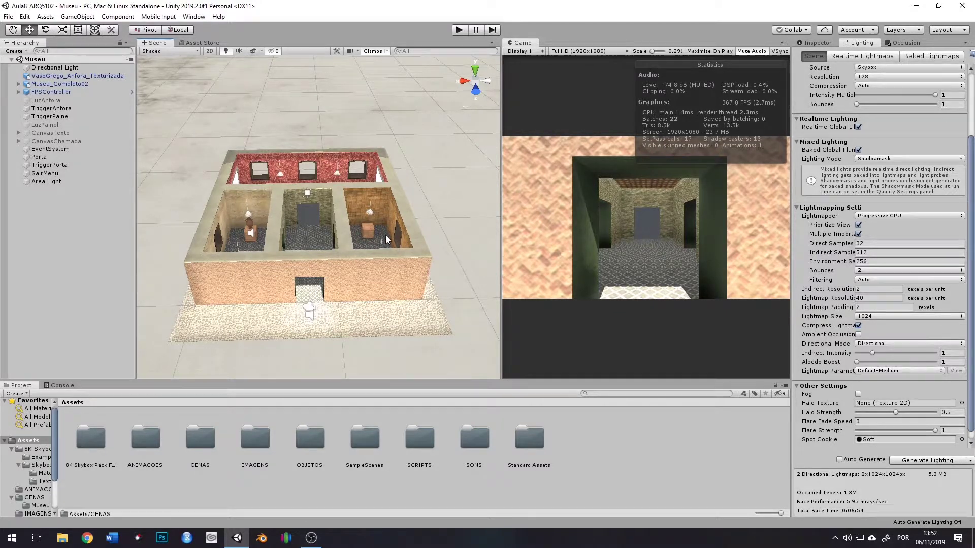
Step: Run the museum scene and walk through the entrance rooms and the grey door into the red room
alt+drag(370, 230, 467, 218)
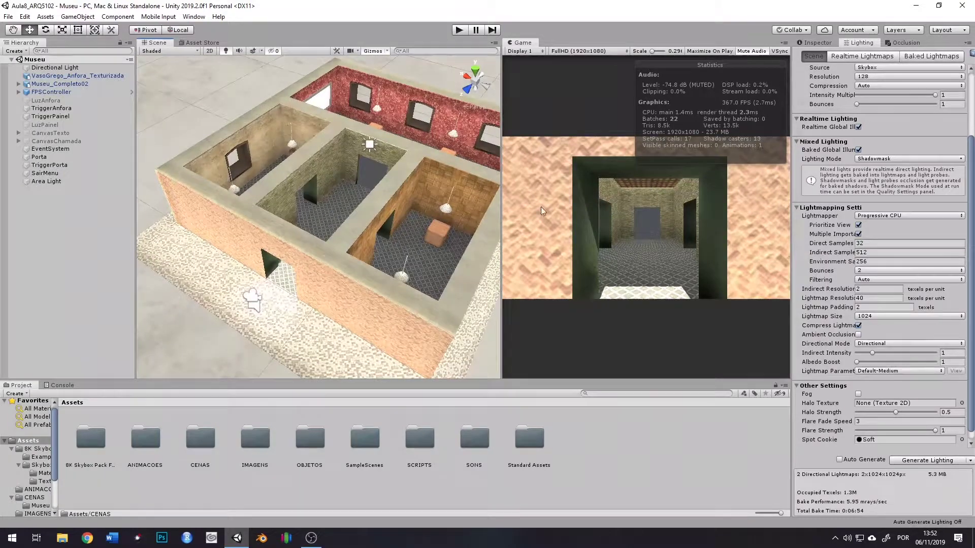
click(459, 30)
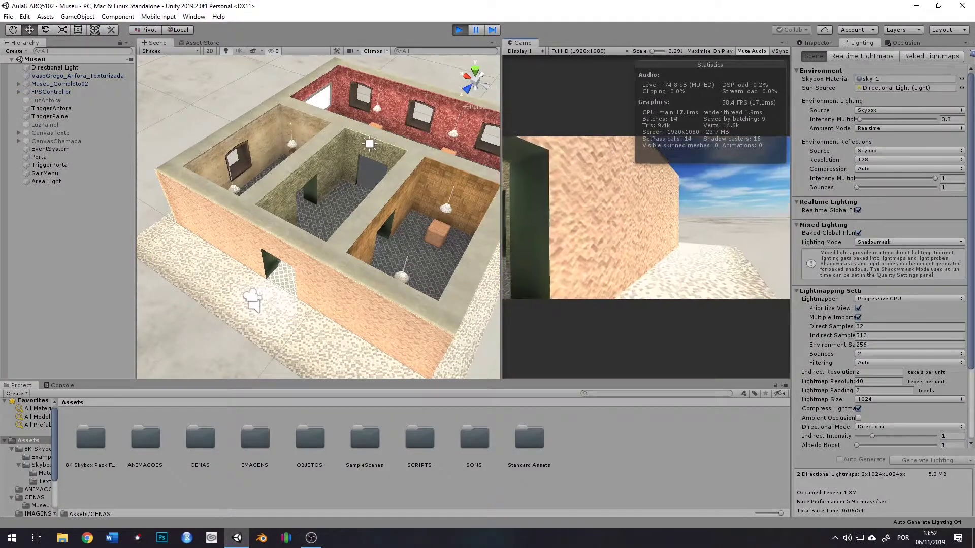
key(w)
key(w)
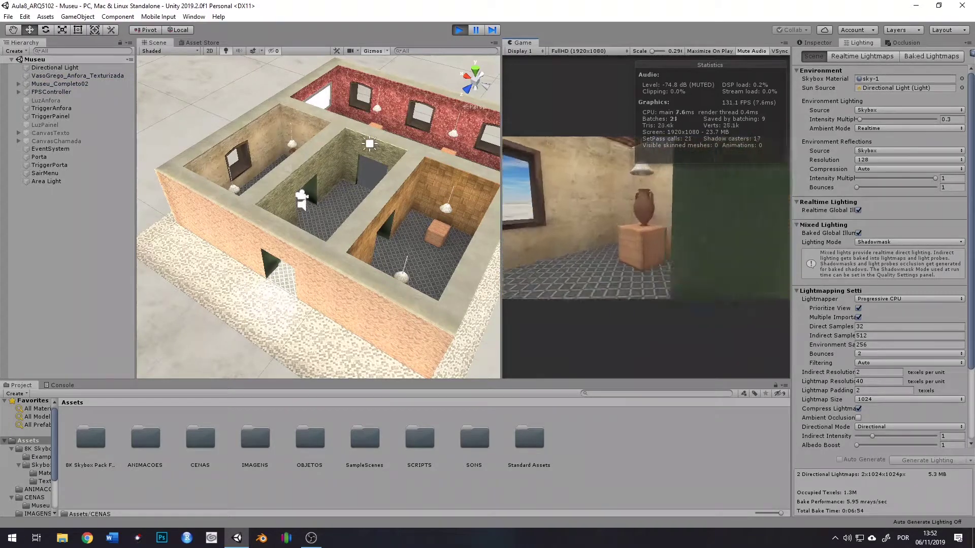
key(w)
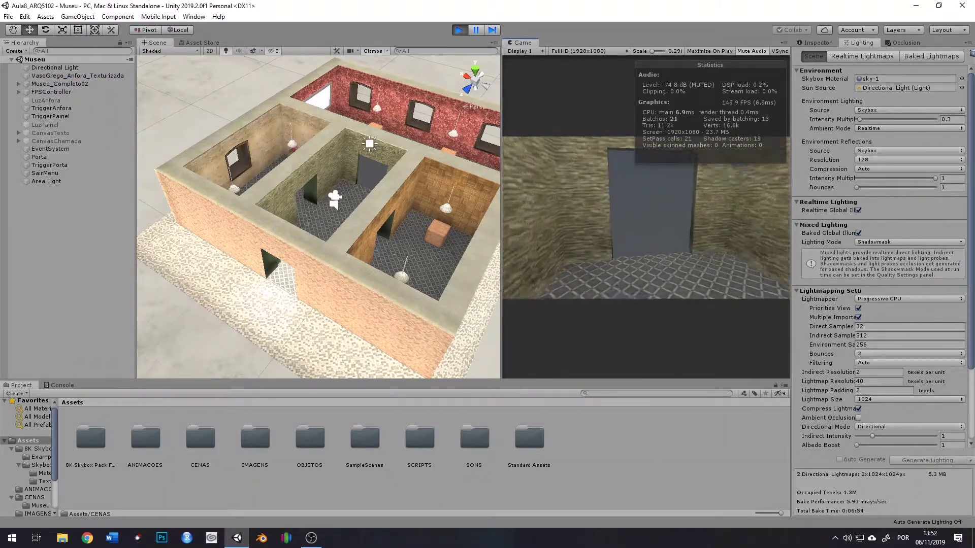
key(w)
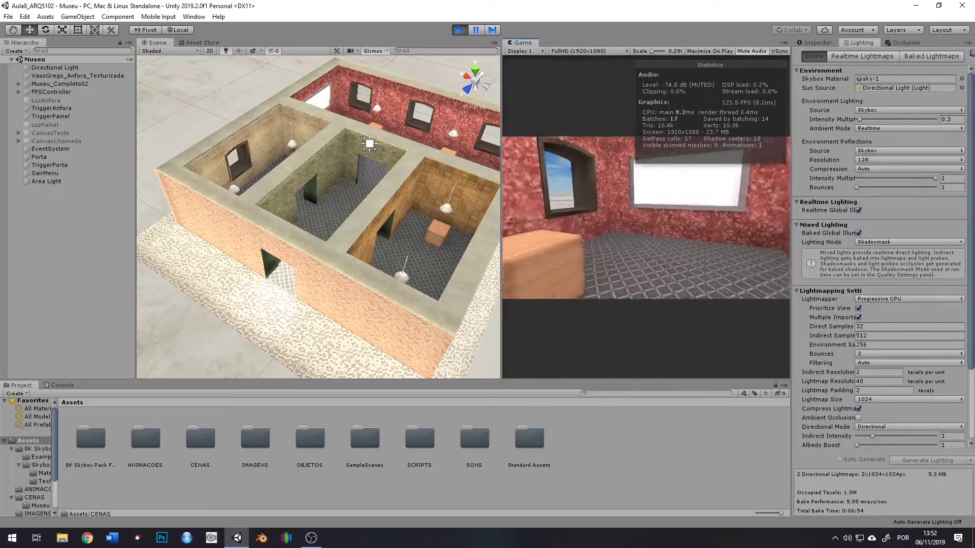
Step: Activate the white wall panel in the red room, exit to the game's menu and stop play mode
key(e)
key(e)
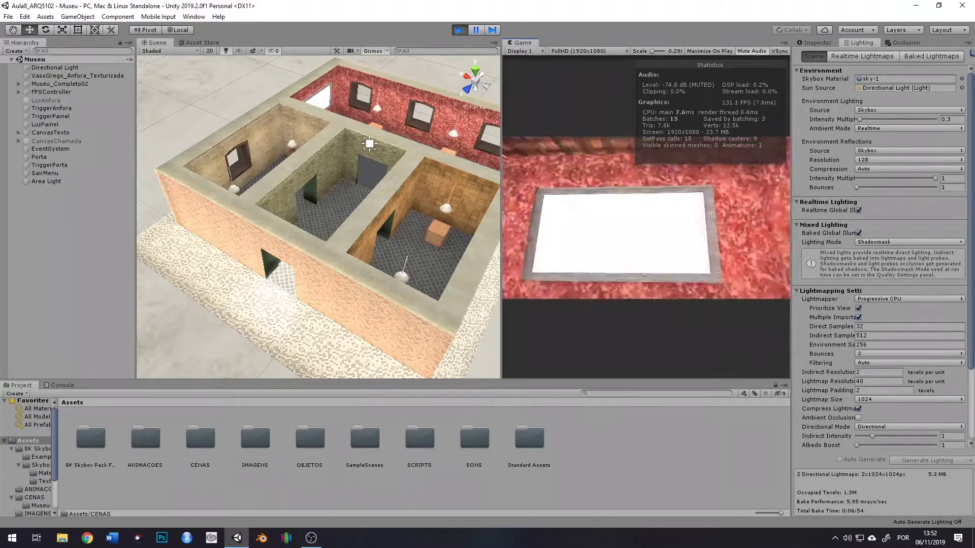
key(s)
key(Escape)
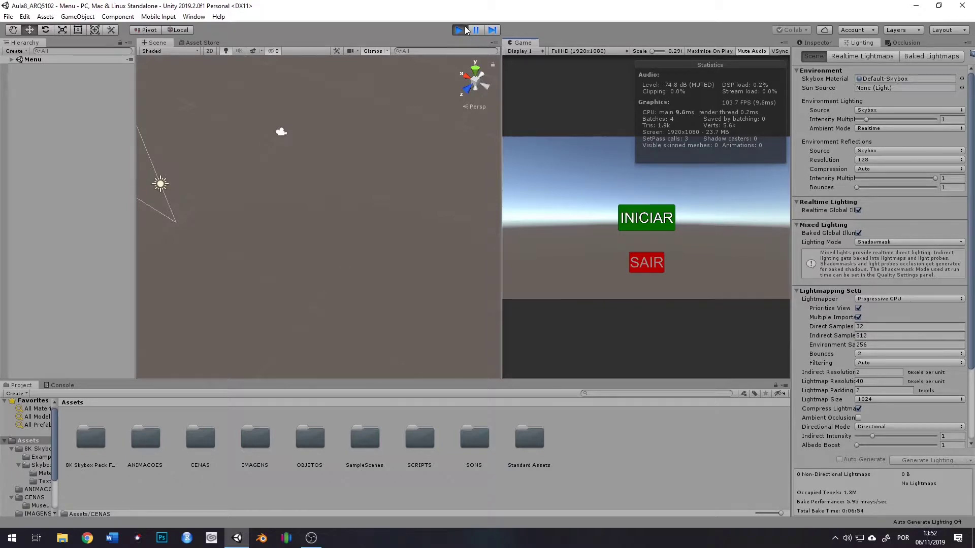
click(459, 30)
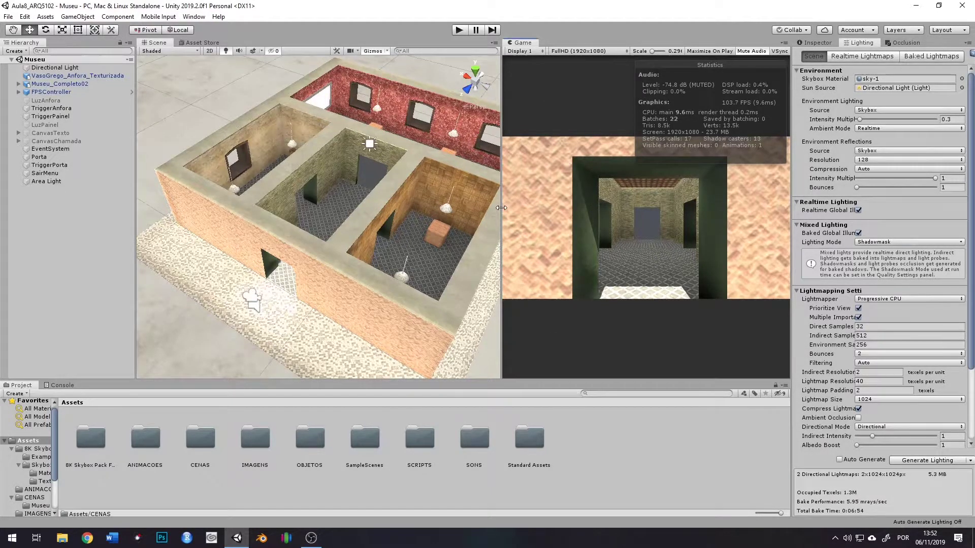
Step: Widen the Game view and open the project's Build Settings
drag(501, 207, 426, 214)
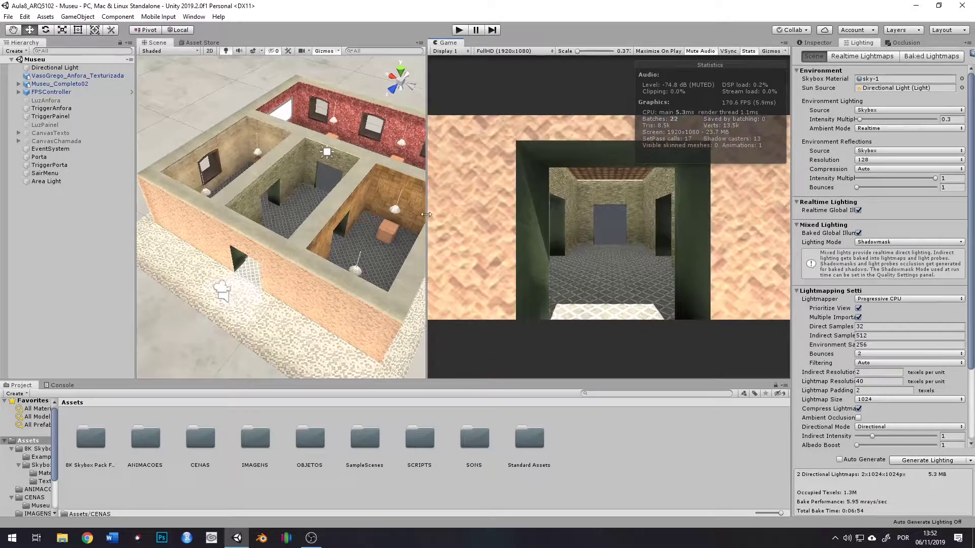
click(8, 16)
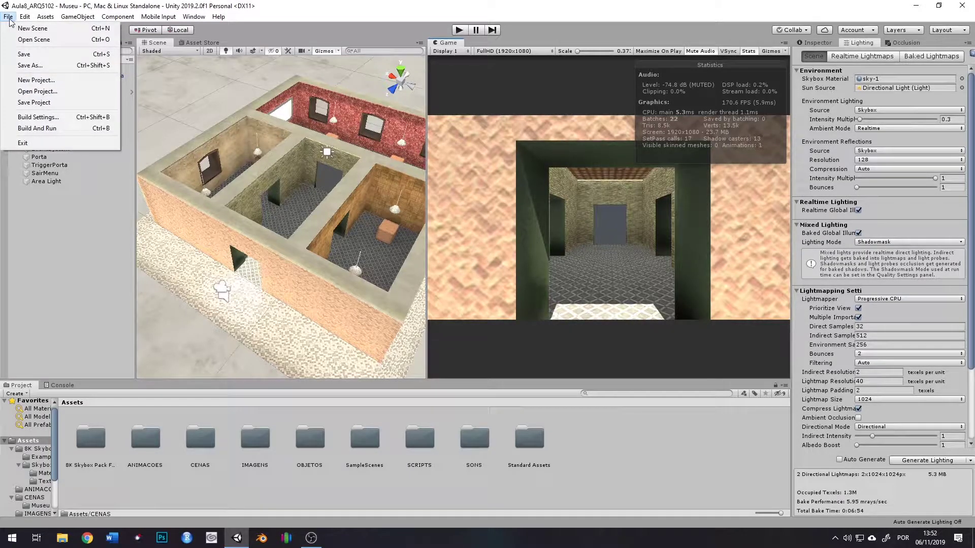
click(35, 118)
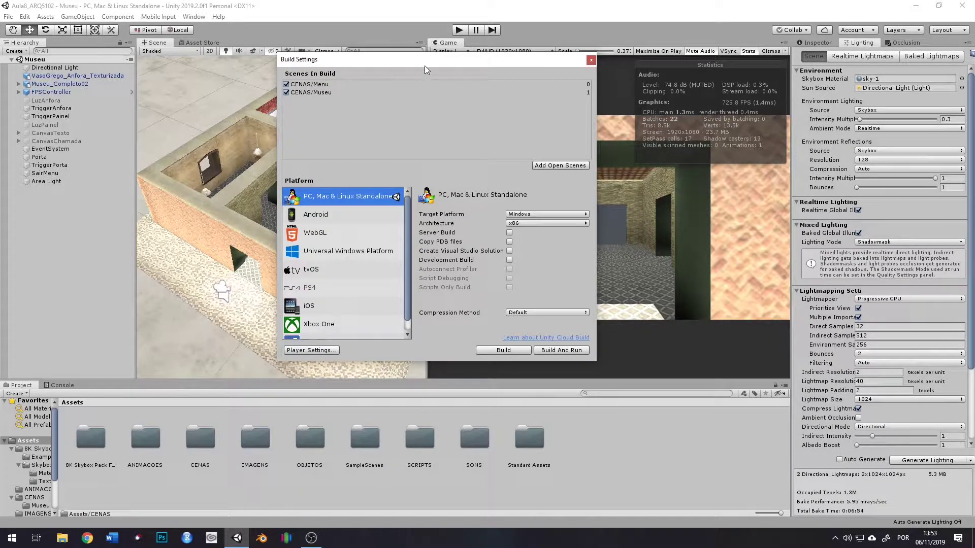
drag(424, 65, 414, 65)
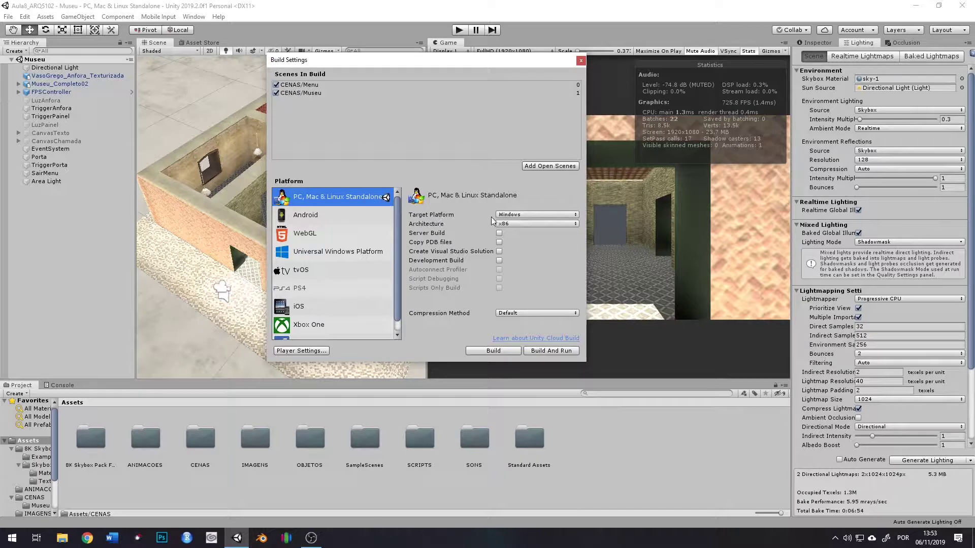
Step: Review the standalone build's target platform, architecture and compression options, keeping Windows, x86 and Default
click(515, 215)
click(525, 225)
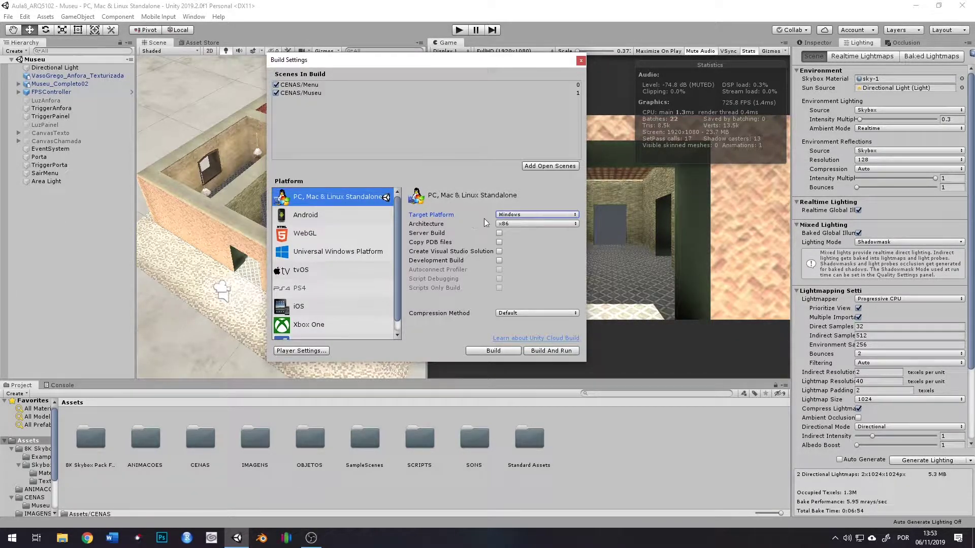
click(515, 222)
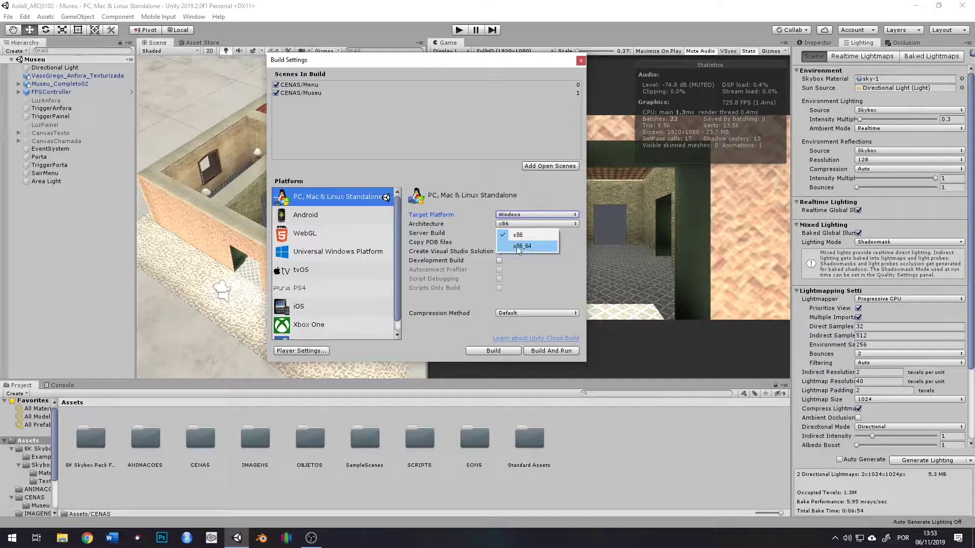
click(513, 233)
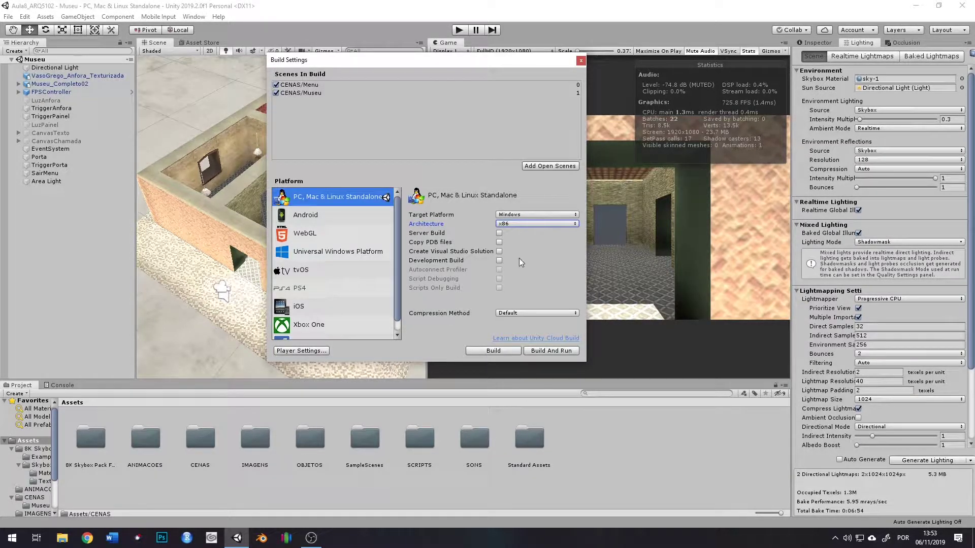
click(512, 312)
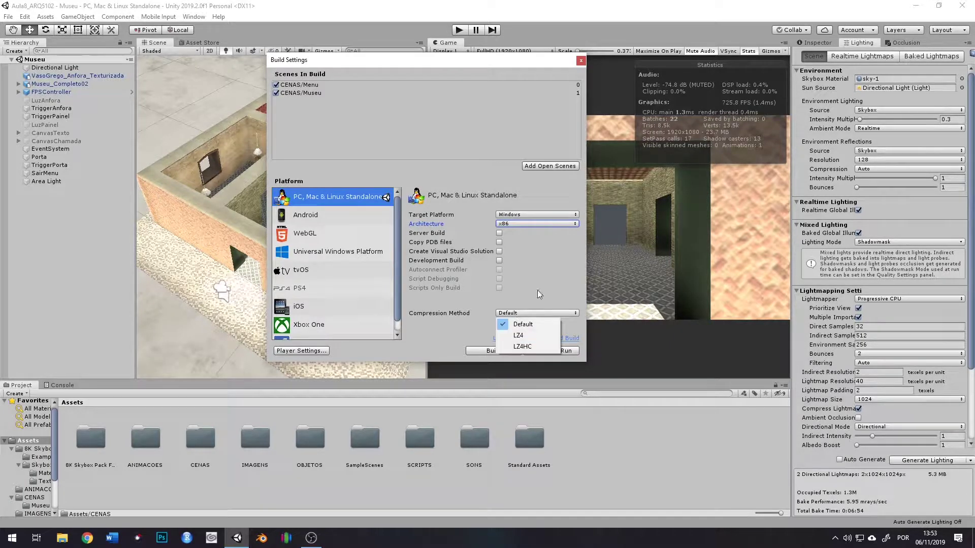
click(431, 286)
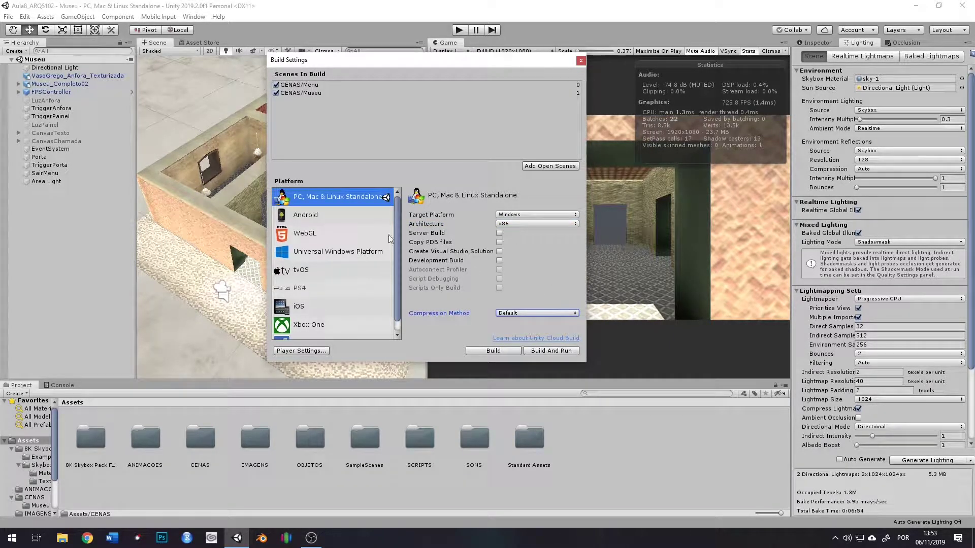
Step: Examine the Android and WebGL build options, finishing on the PC, Mac & Linux Standalone platform
click(339, 220)
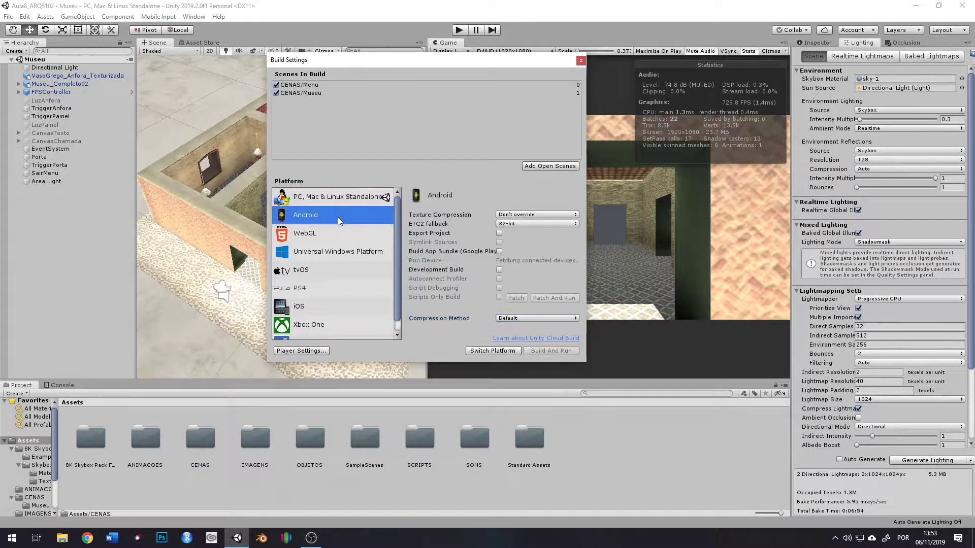
click(320, 234)
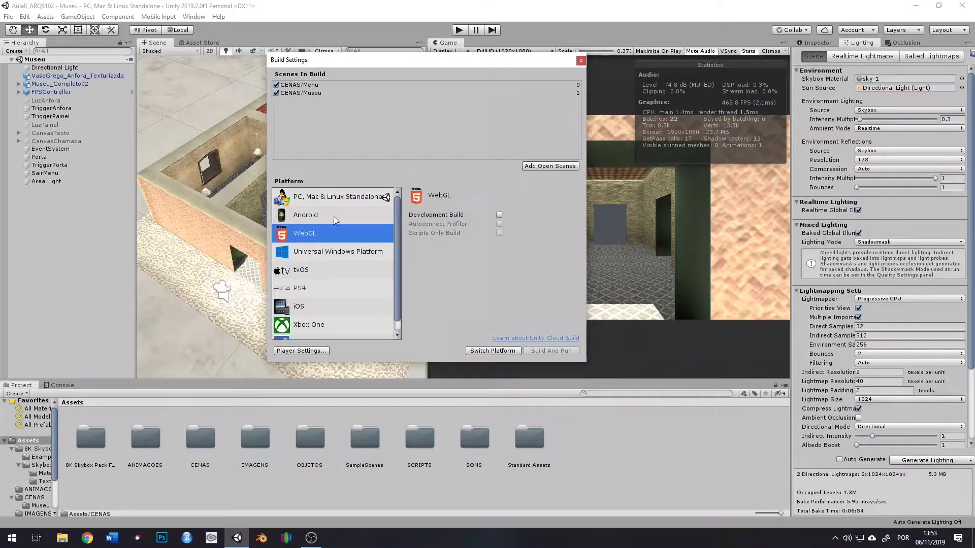
click(321, 211)
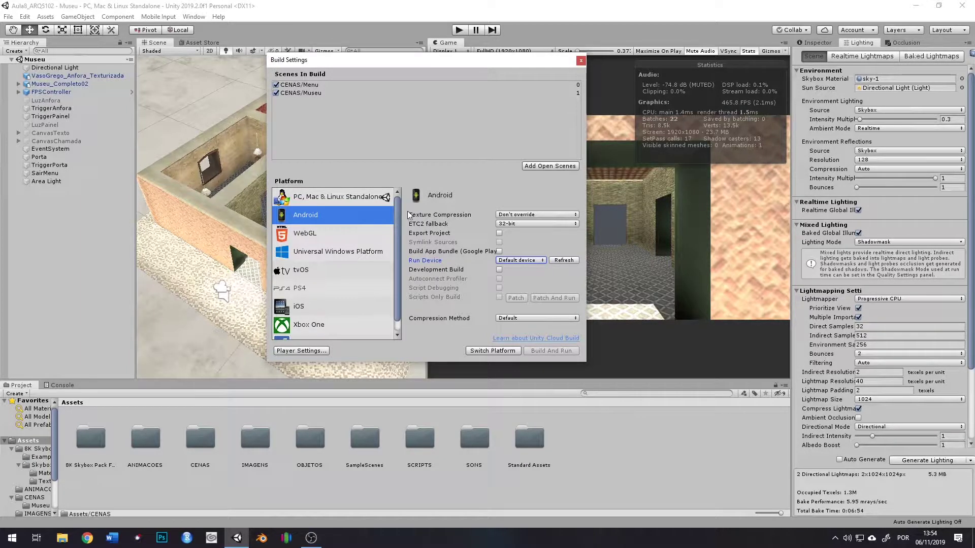
click(347, 200)
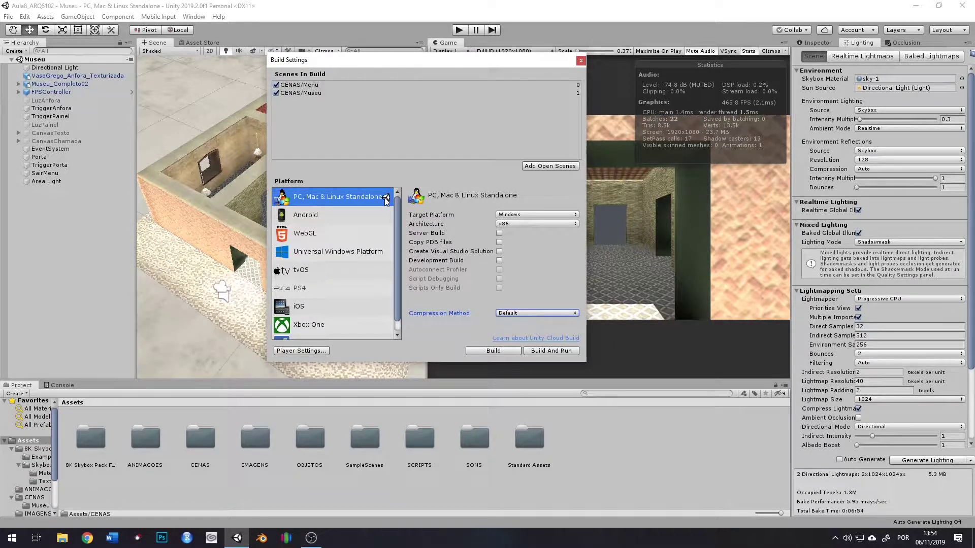
Step: Open the Player Settings, enlarge the Project Settings window and show the Quality settings
click(301, 351)
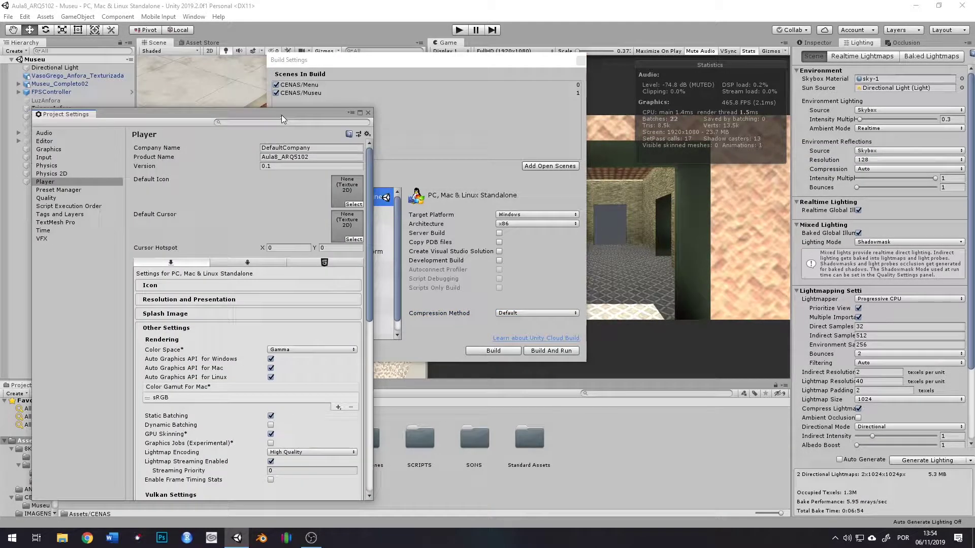
drag(282, 114, 457, 46)
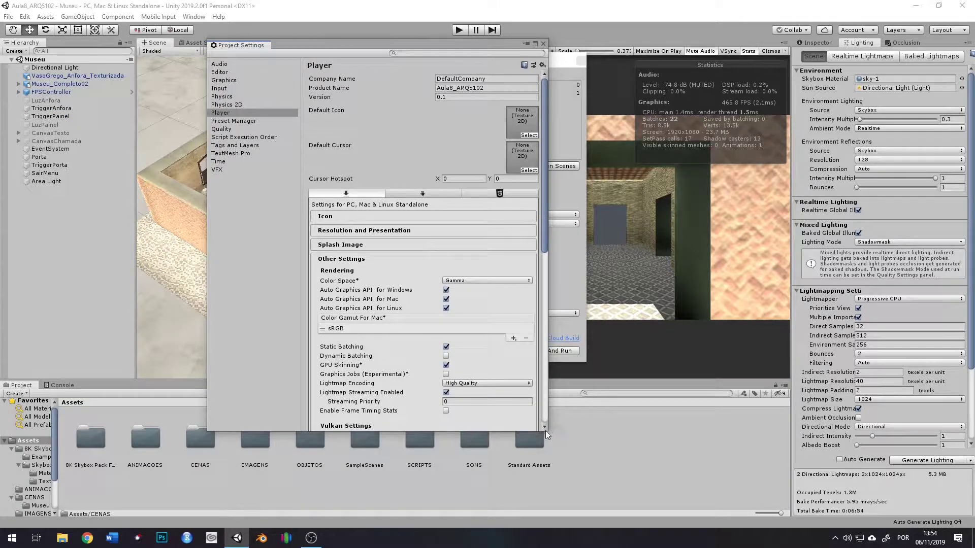
drag(545, 430, 737, 504)
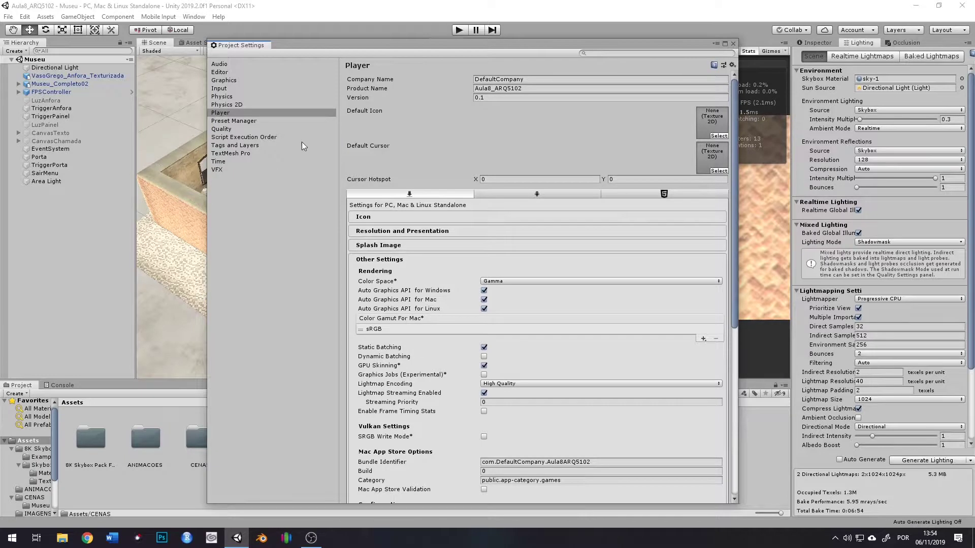
click(219, 114)
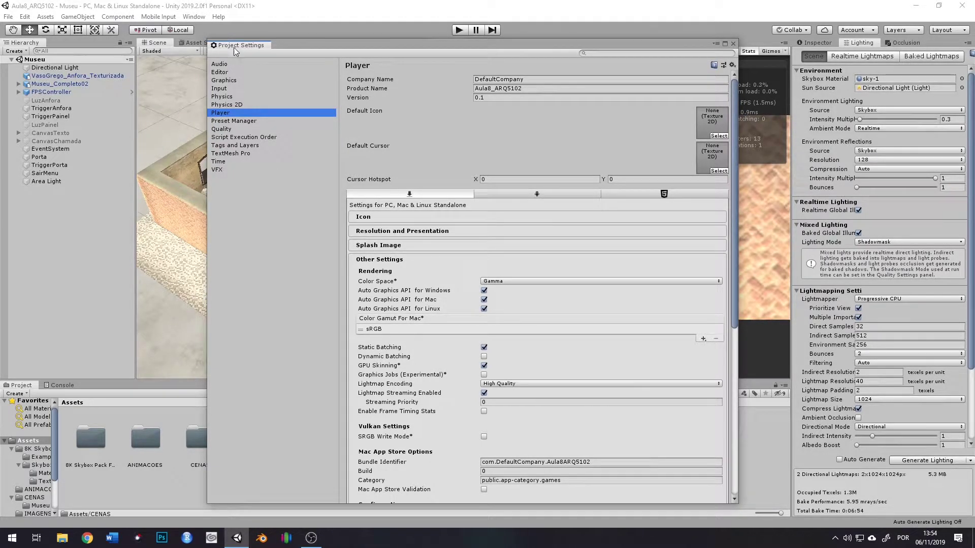
click(224, 130)
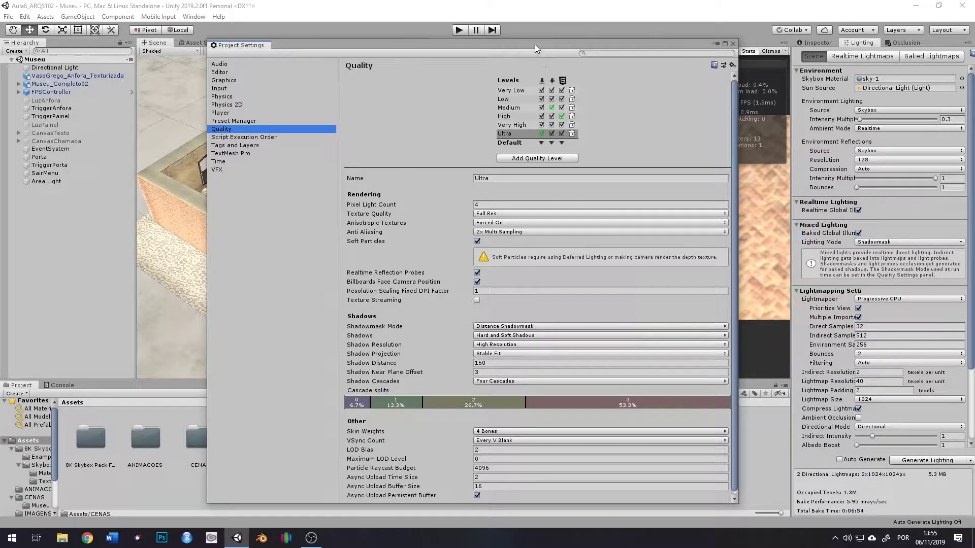
Step: Move the Project Settings window so the scene can be seen, and set the standalone platform's default quality level to Very Low
drag(535, 49, 711, 32)
click(376, 65)
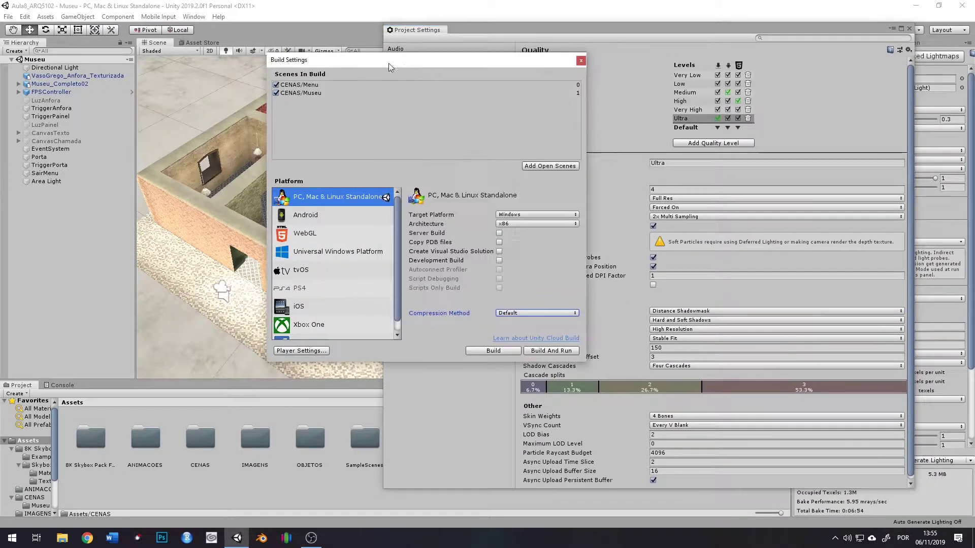
drag(569, 60, 864, 163)
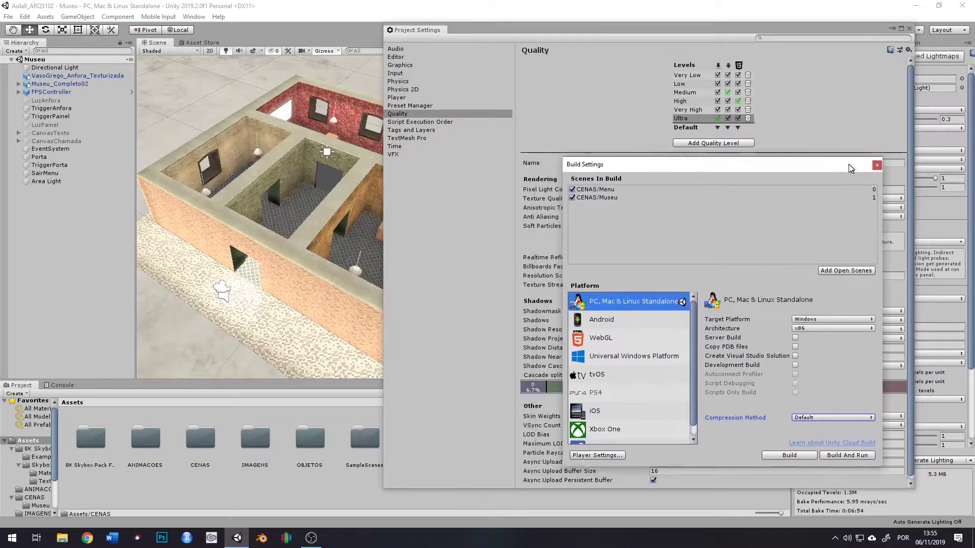
click(767, 38)
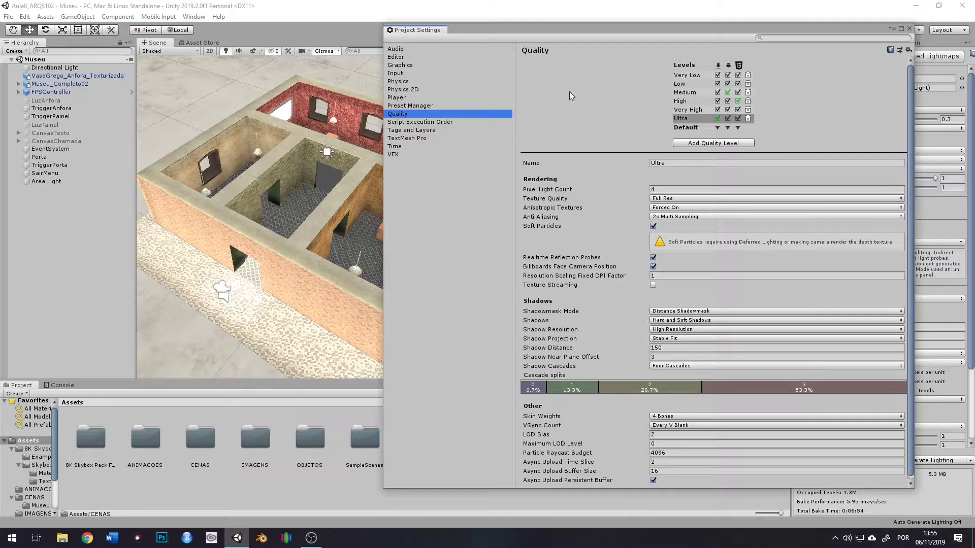
click(717, 128)
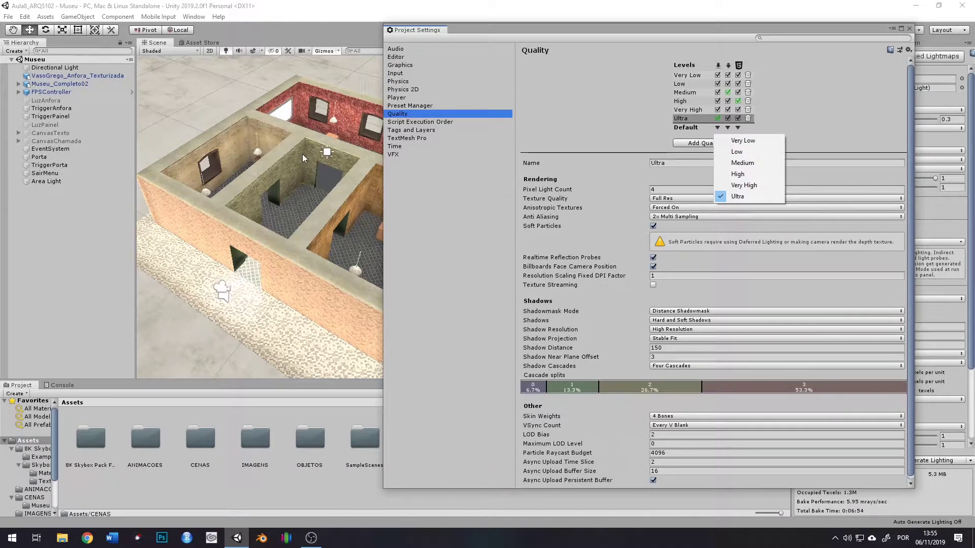
click(730, 143)
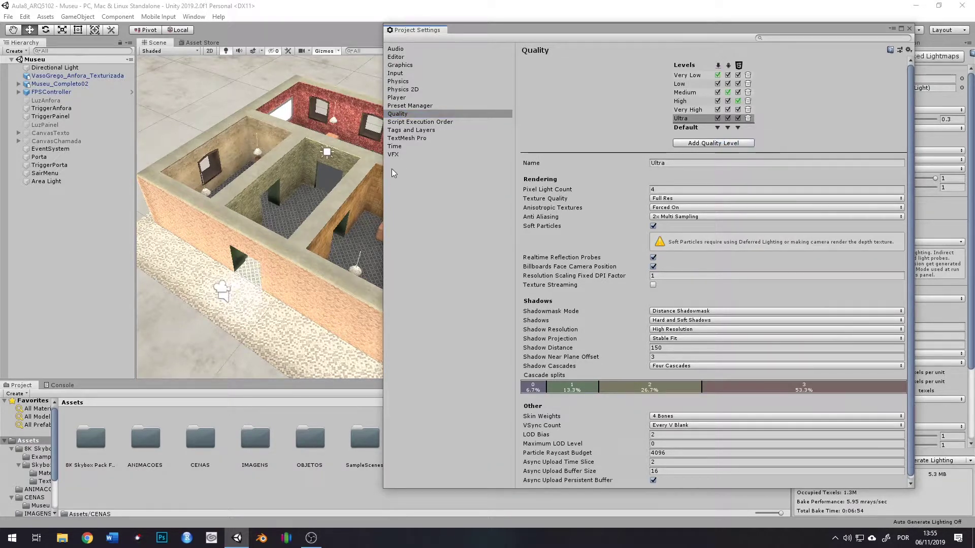
Step: Preview the museum building in the scene at the Very Low quality level, and switch the preview to Low
mouse_move(334, 197)
alt+mouse_down()
mouse_move(264, 188)
mouse_move(325, 183)
alt+mouse_up()
scroll(334, 181, up, 5)
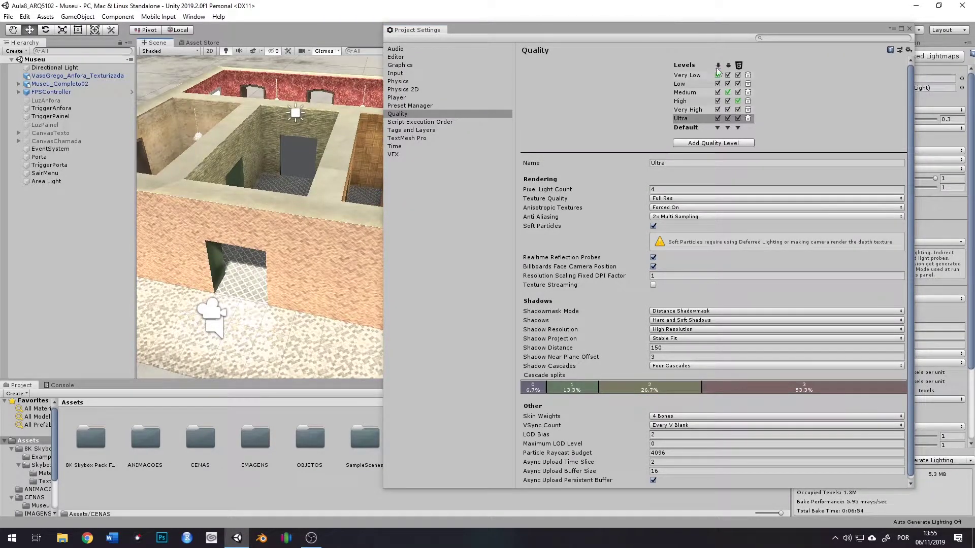
click(685, 75)
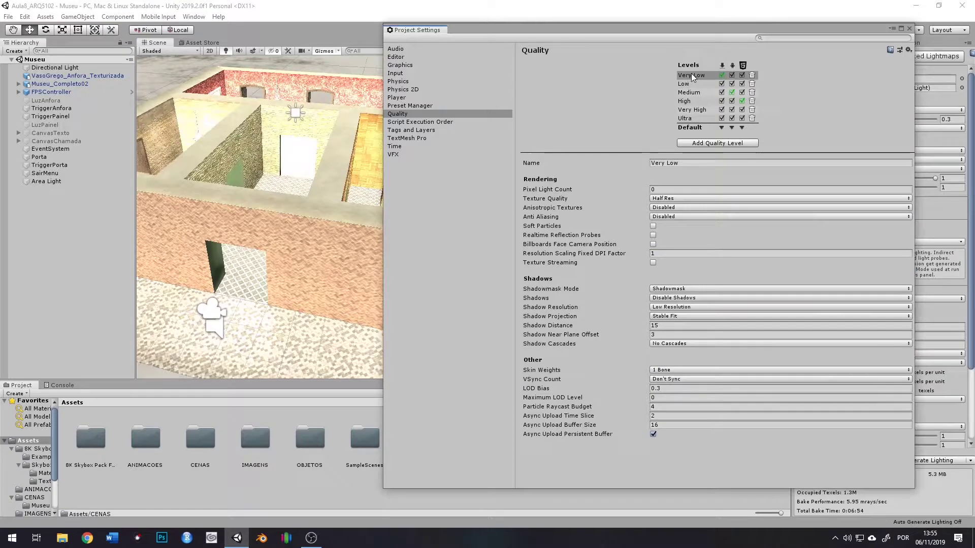
alt+drag(361, 123, 280, 182)
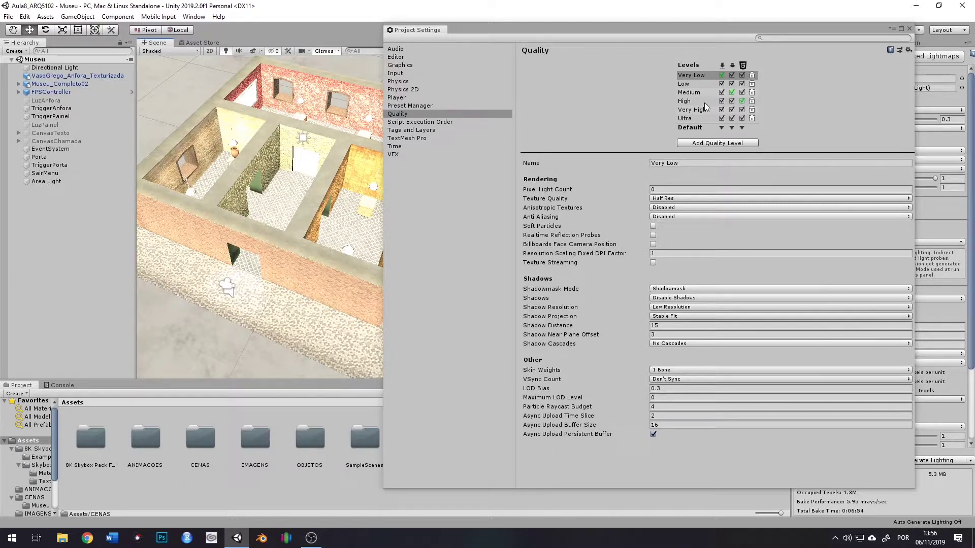
click(683, 85)
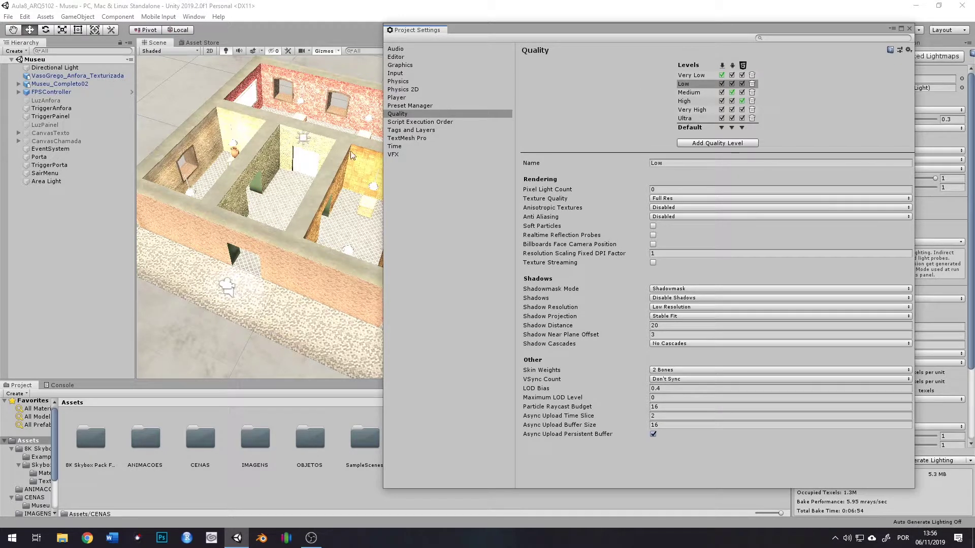
Step: Preview the museum at the Medium, High, Very High and Ultra quality levels, and set the standalone platform's default level to Ultra
click(697, 93)
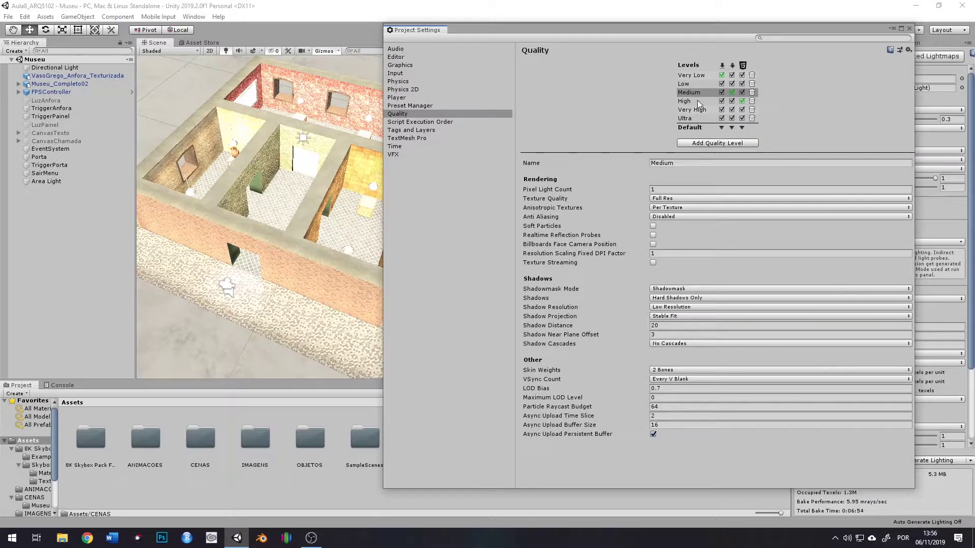
click(697, 101)
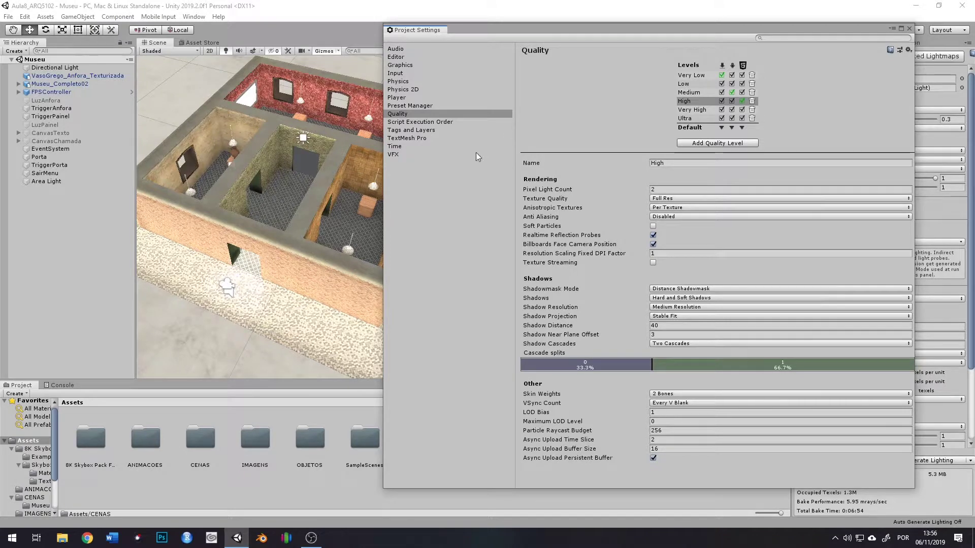
click(692, 109)
click(681, 119)
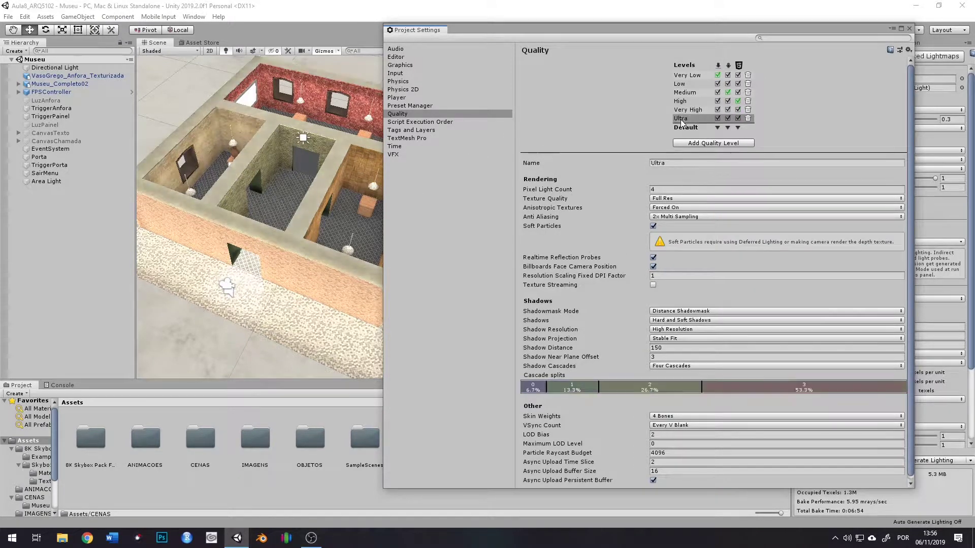
click(716, 127)
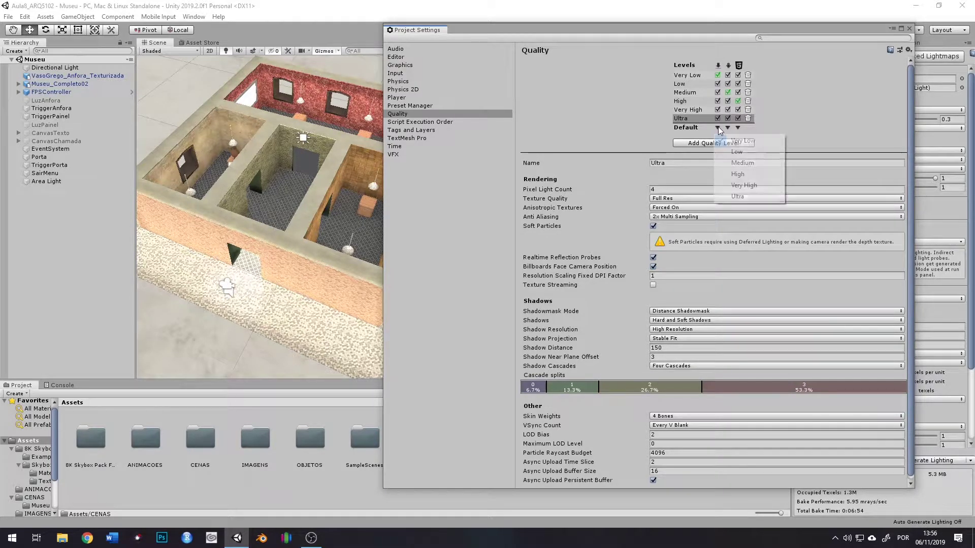
click(737, 196)
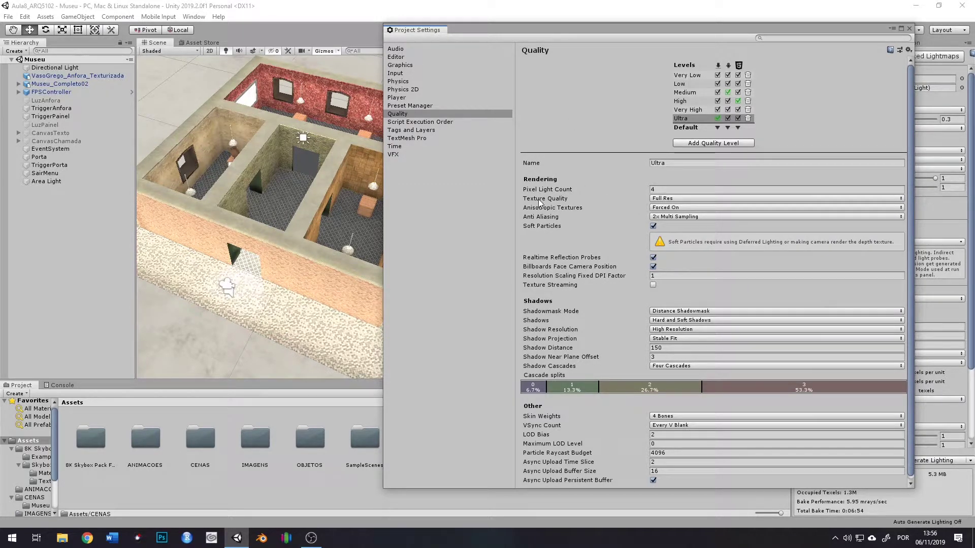
Step: Examine the Texture Quality, Anti Aliasing and Shadows options of the Ultra quality level, keeping their current choices
click(656, 201)
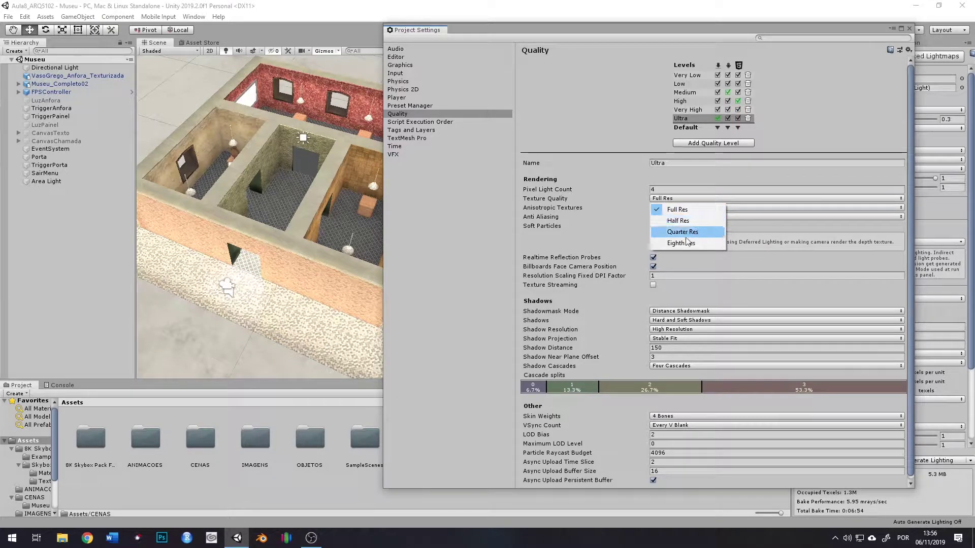
click(658, 209)
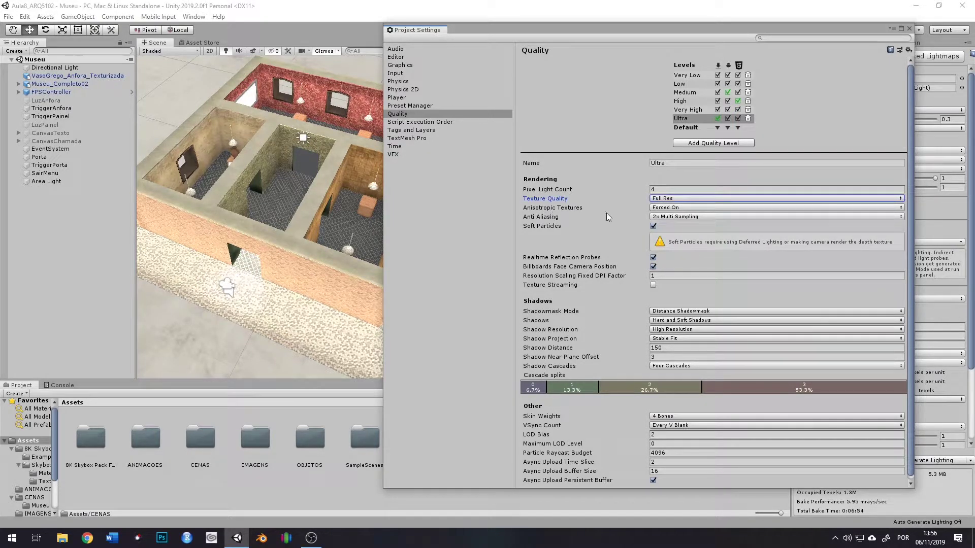
click(662, 218)
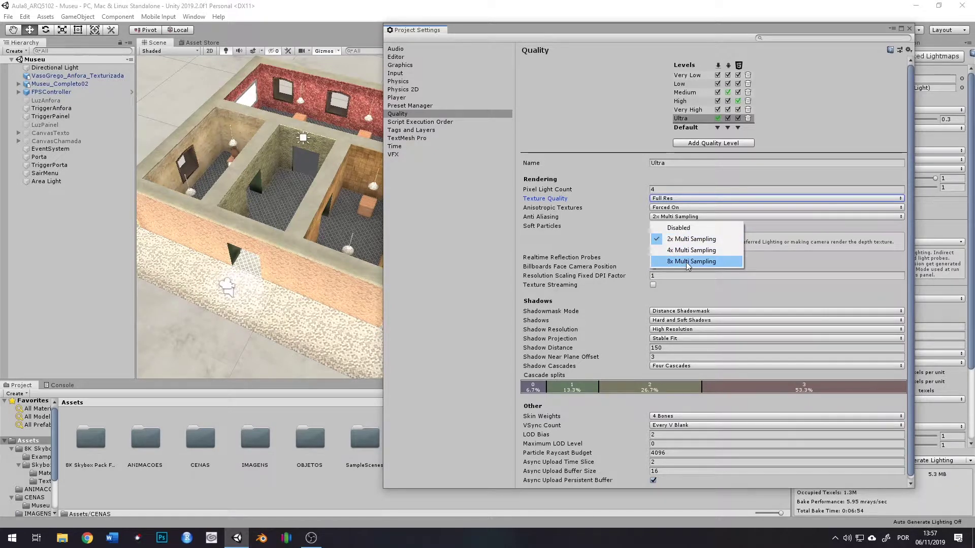
click(680, 239)
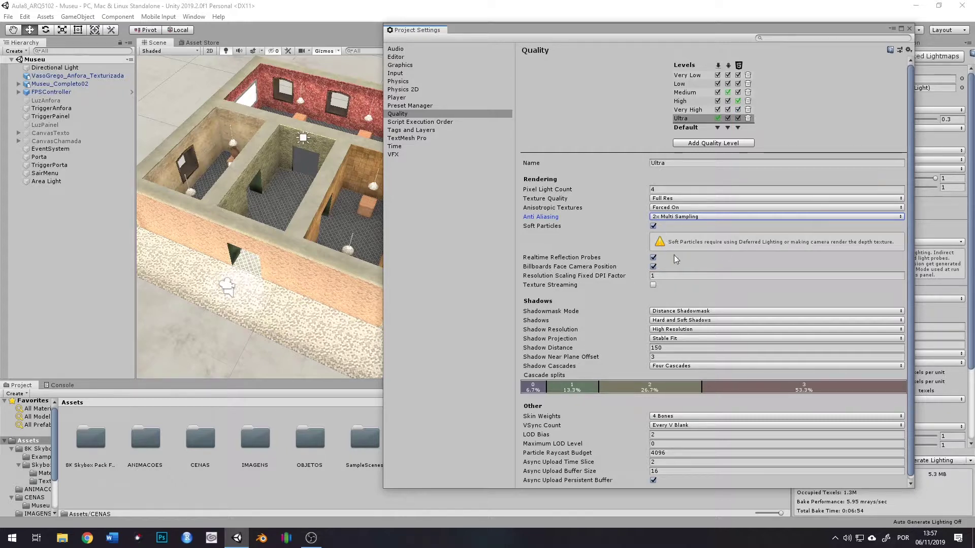
scroll(584, 311, down, 1)
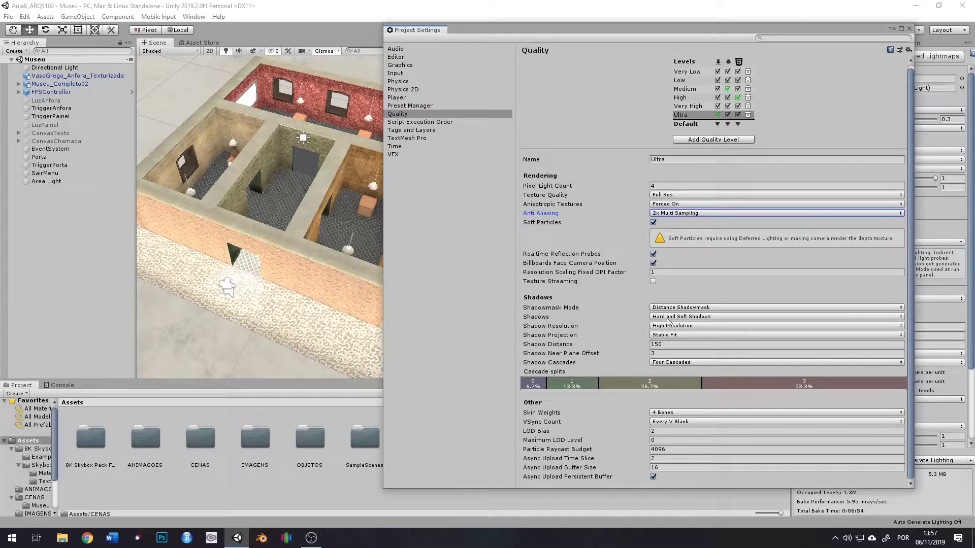
click(704, 319)
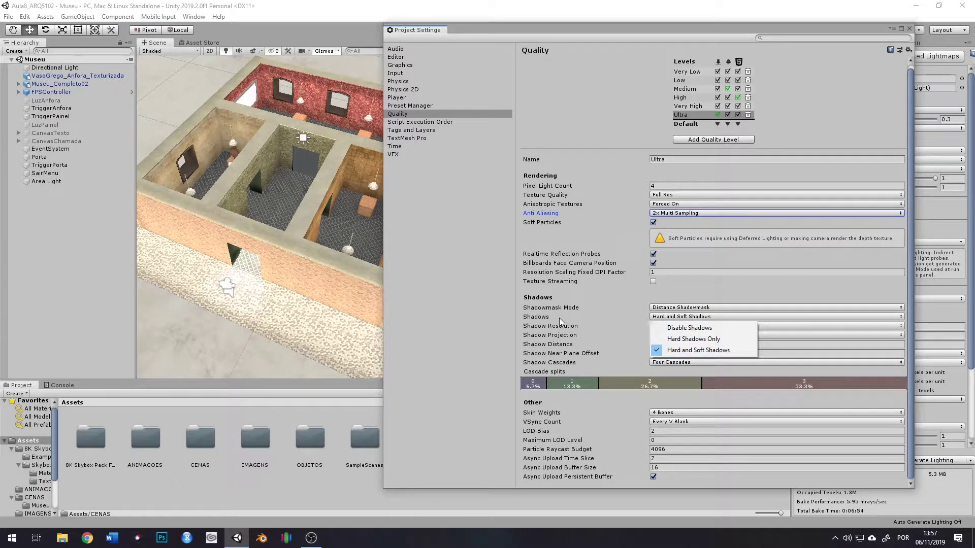
click(290, 243)
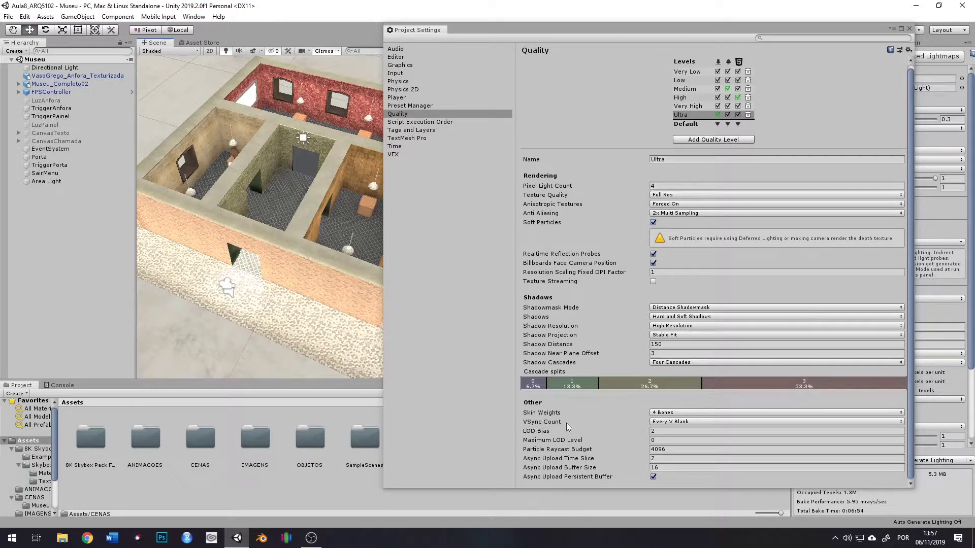
Step: Compare the VSync Count options of the Ultra and Very Low quality levels, and return to the Ultra level
click(655, 423)
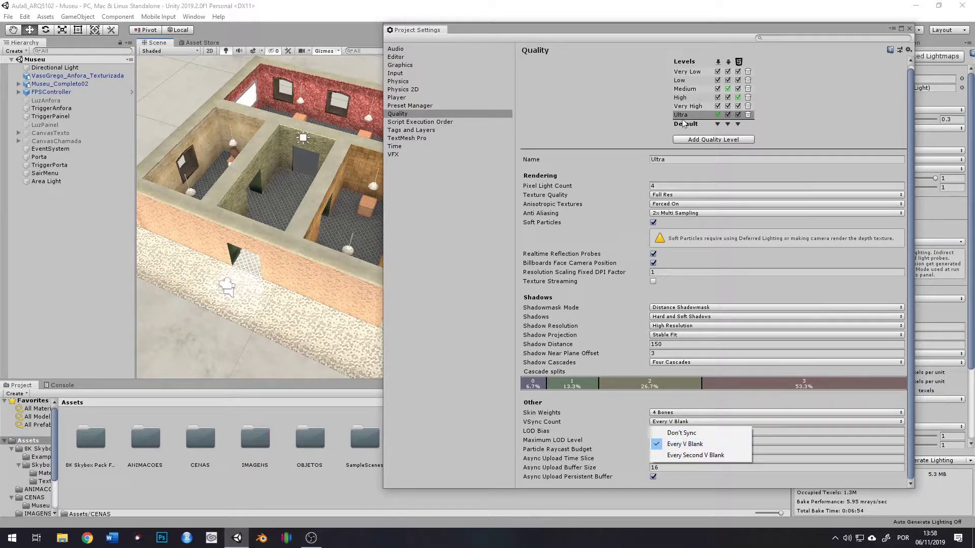
click(687, 447)
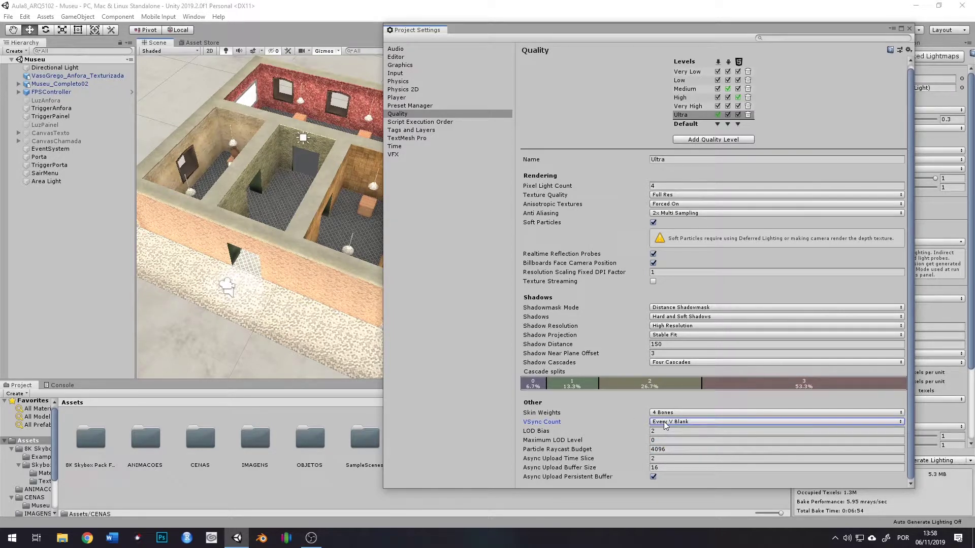
click(680, 71)
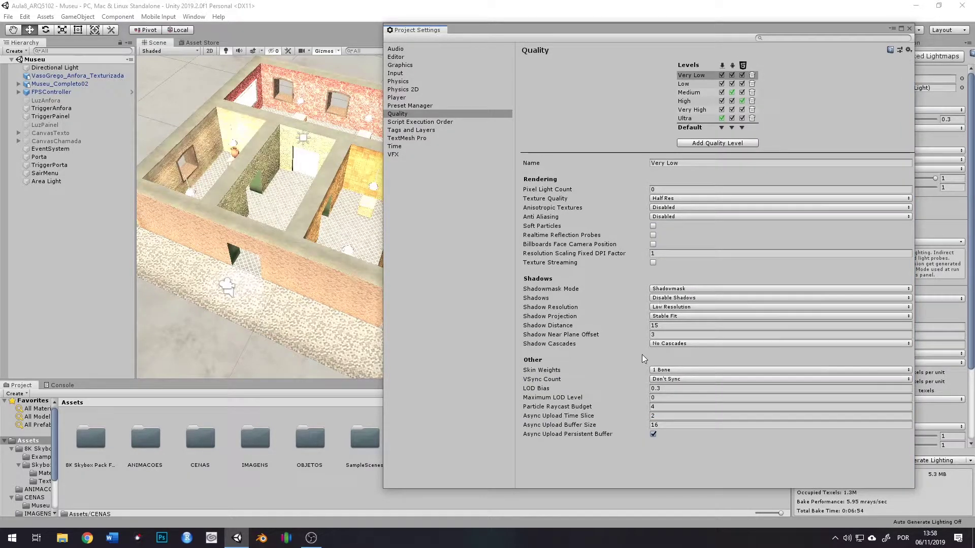
click(664, 379)
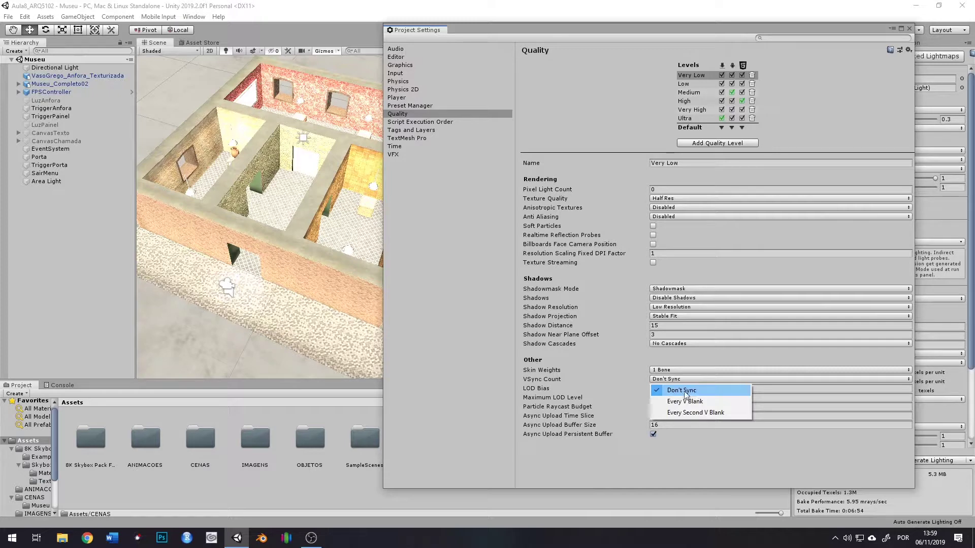
click(684, 119)
click(684, 119)
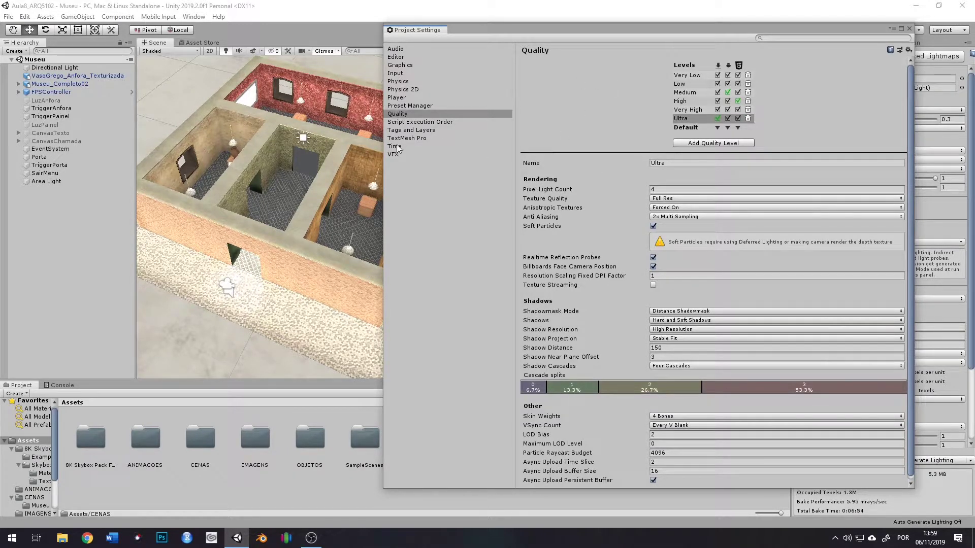
Step: In the Player settings, set the company name to ARISE and the product name to Museu Interativo
click(396, 98)
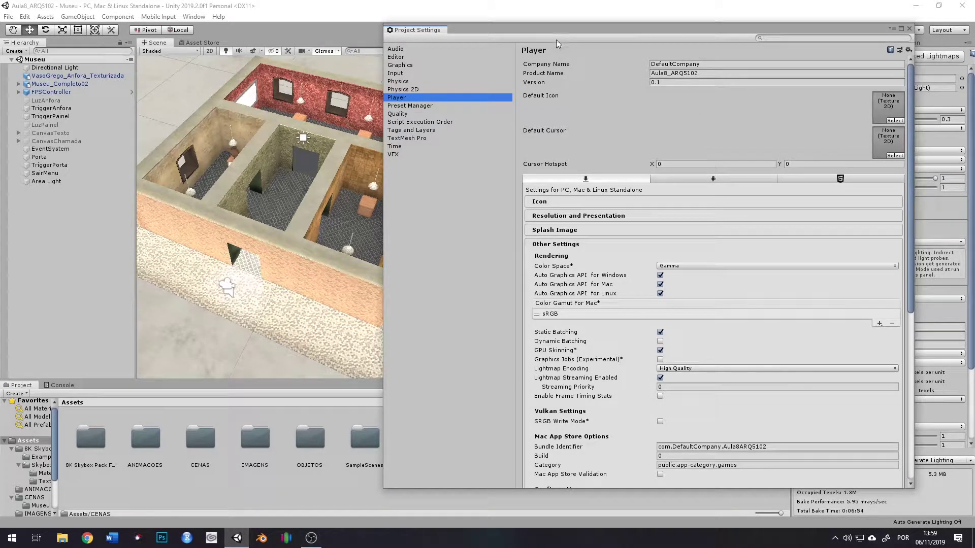
drag(583, 30, 561, 36)
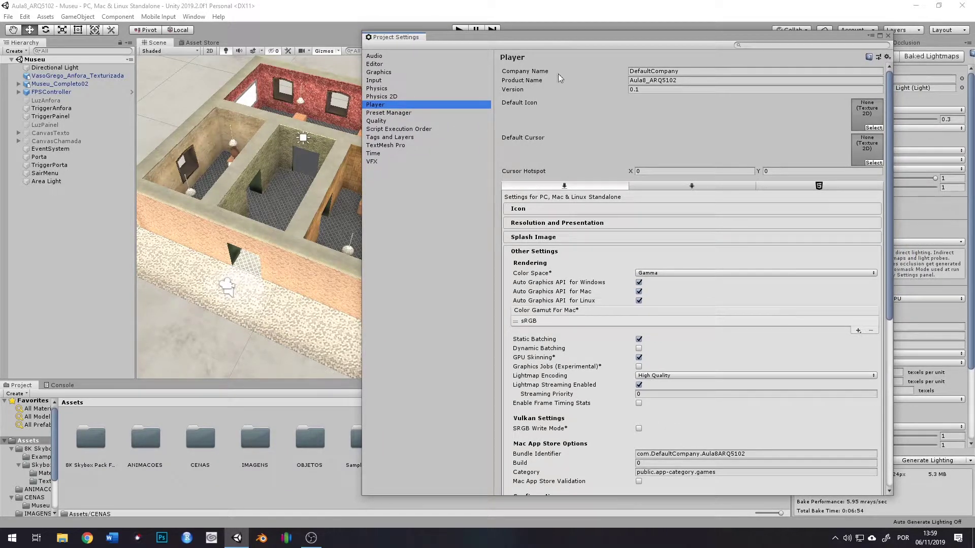
click(692, 70)
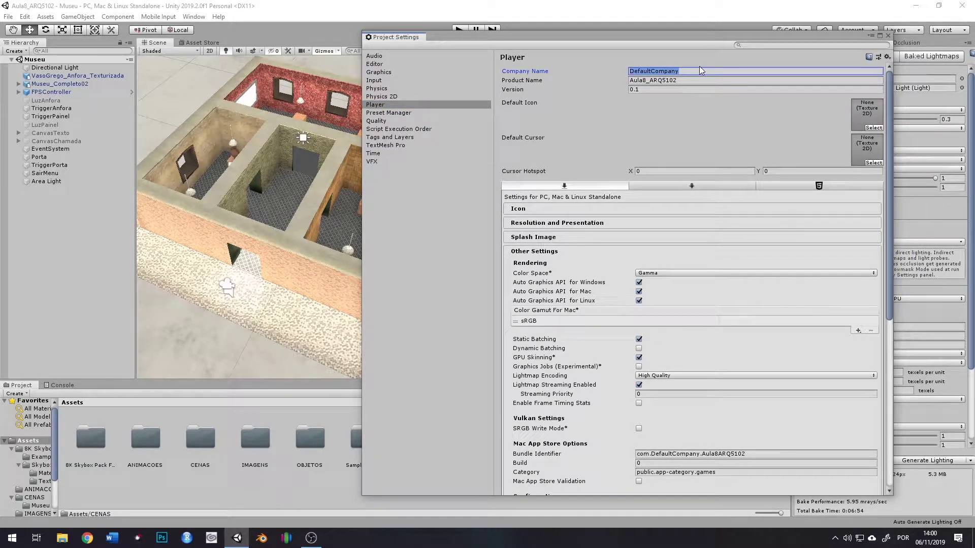
text(ARISE)
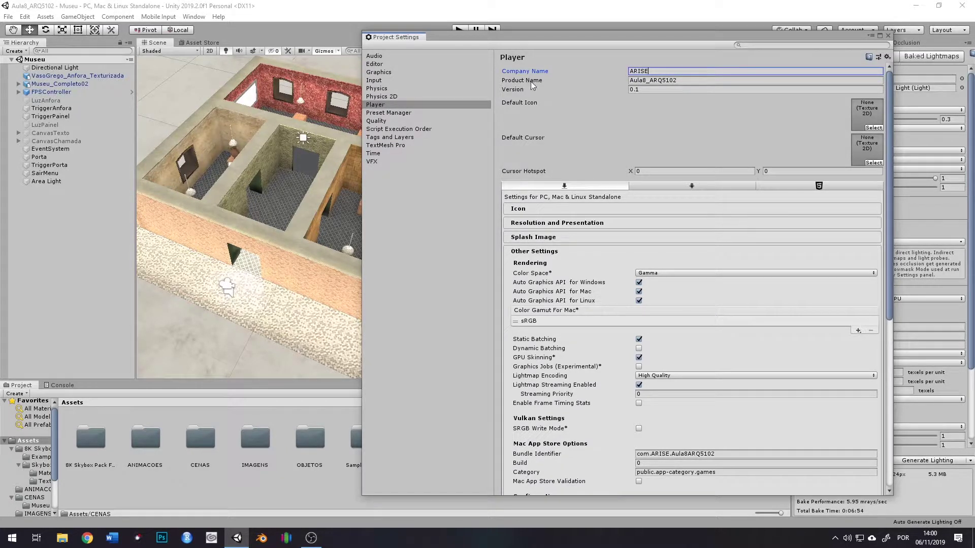
click(679, 81)
text(Mus)
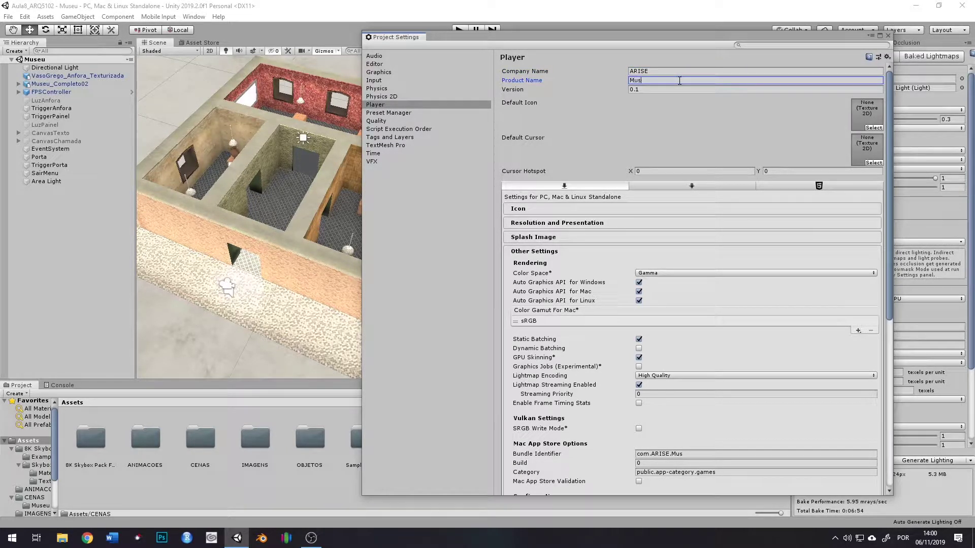
text(eu Interativo)
Step: Look at the Android and WebGL player settings, and return to the PC, Mac & Linux Standalone settings
click(684, 186)
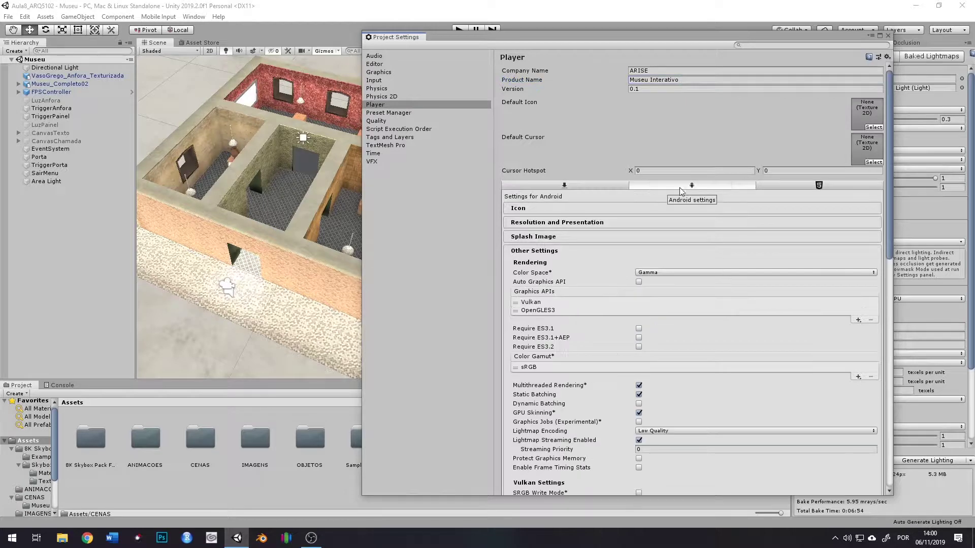
click(792, 187)
click(713, 187)
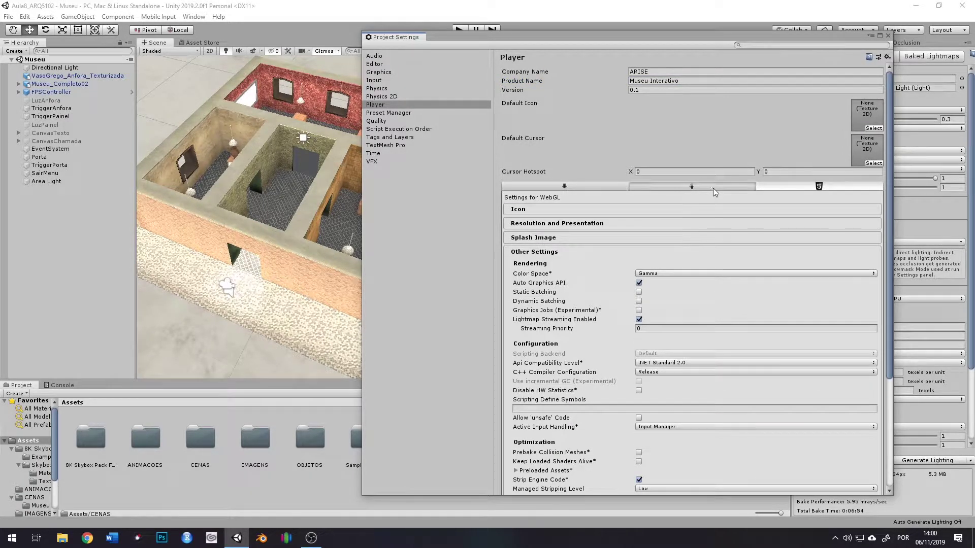
click(569, 187)
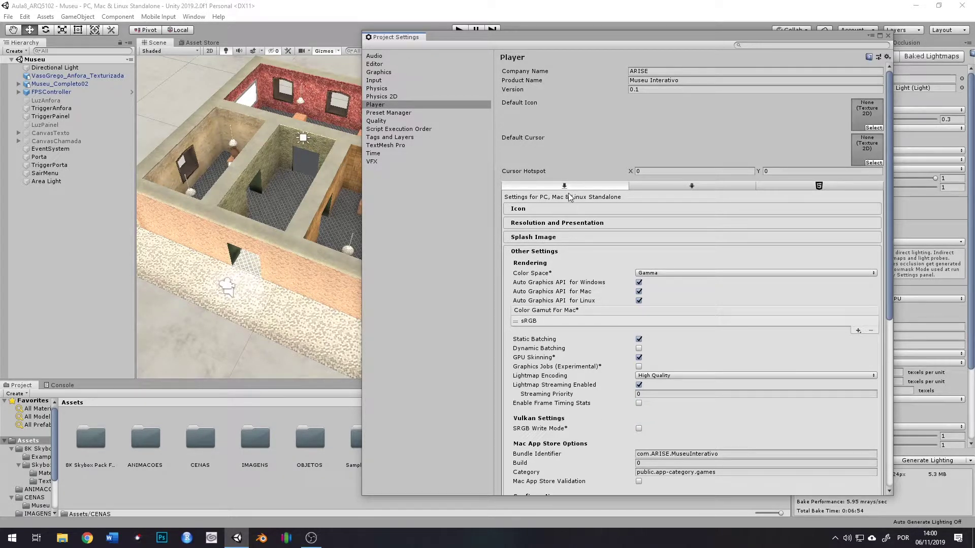
Step: Enable the icon override for PC, Mac & Linux Standalone and look at the textures available for the 1024x1024 icon
click(522, 210)
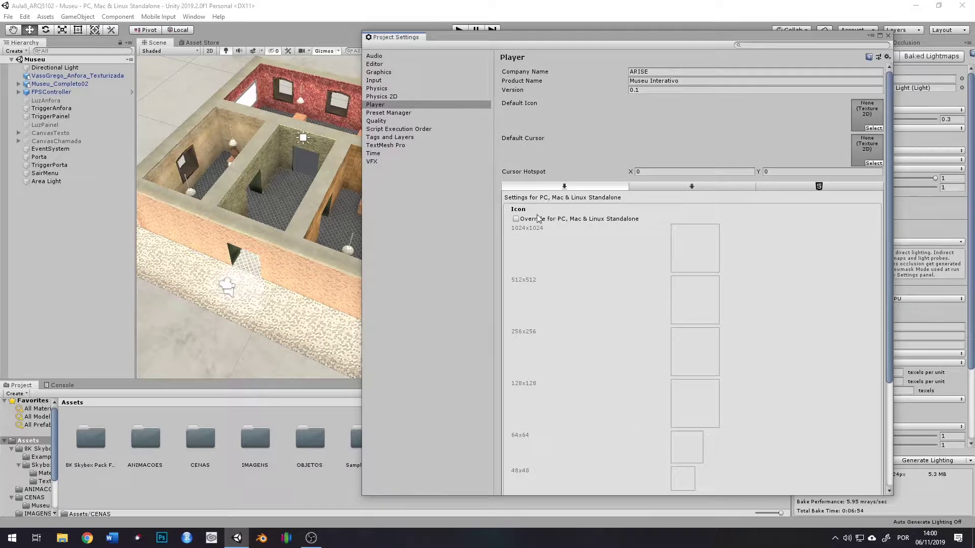
scroll(659, 261, down, 4)
scroll(654, 218, up, 3)
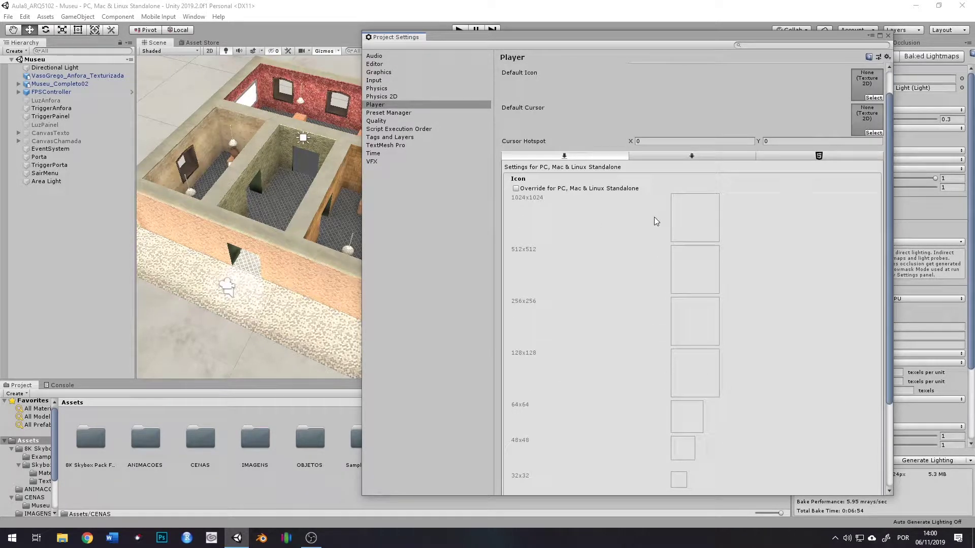
click(516, 189)
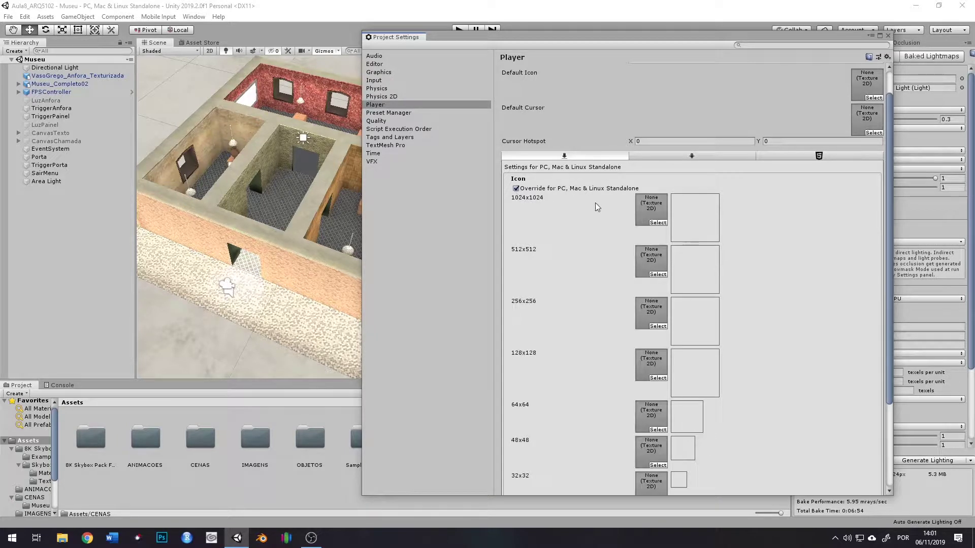
click(657, 222)
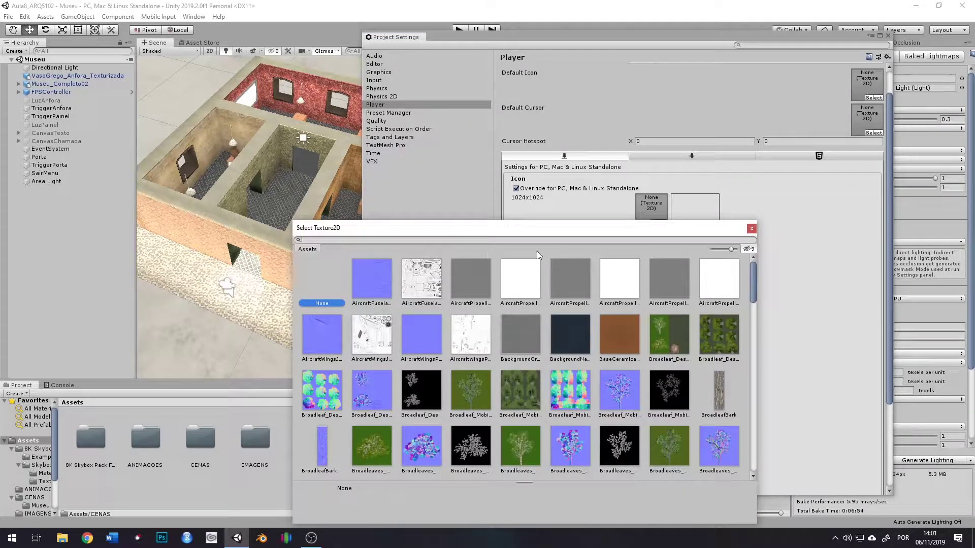
click(750, 229)
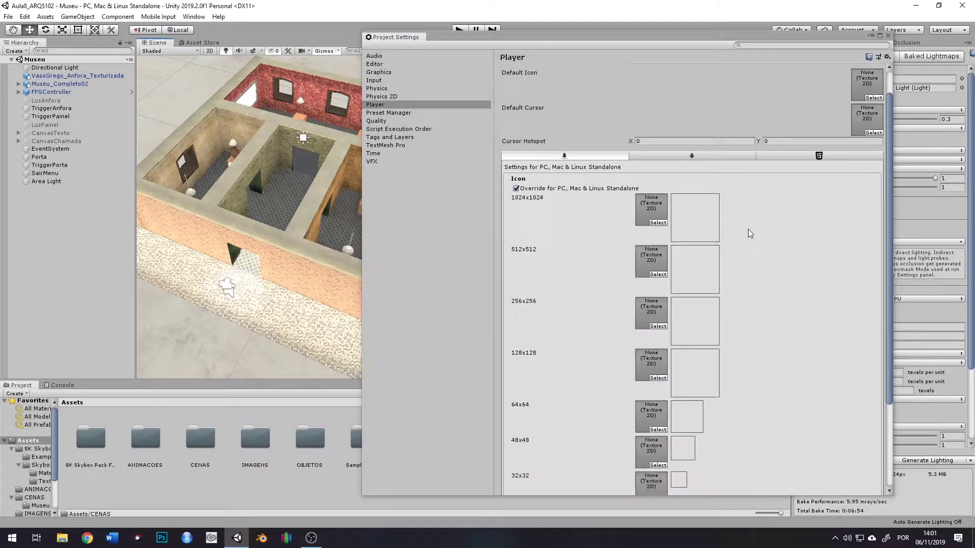
Step: Assign the Museu_Render image from the IMAGENS folder as the 1024x1024 standalone icon and review the previews of all icon sizes
double_click(253, 440)
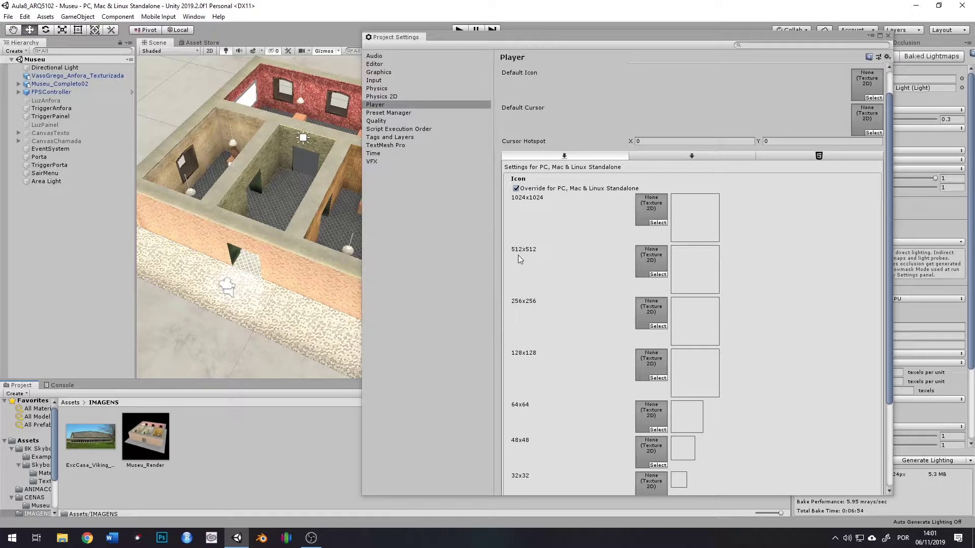
drag(145, 436, 649, 214)
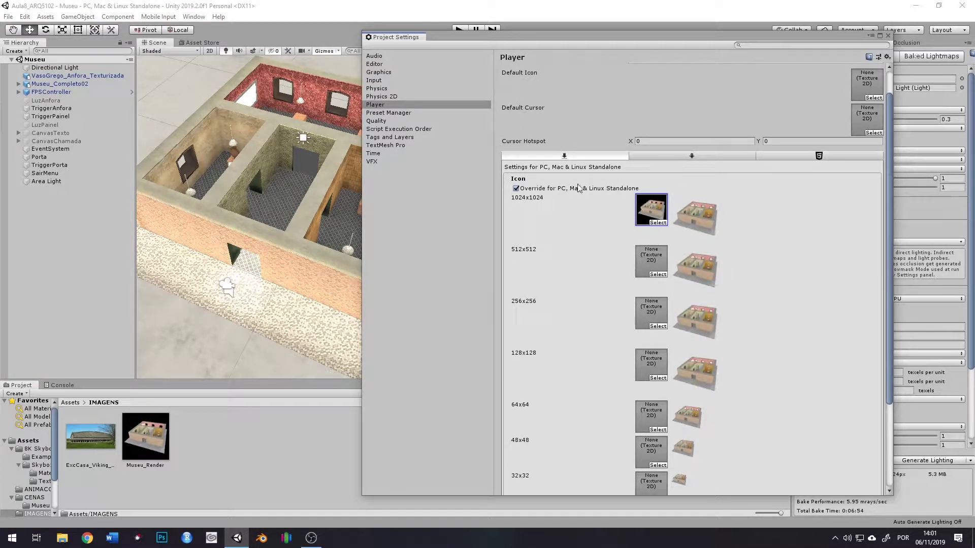
scroll(698, 218, down, 3)
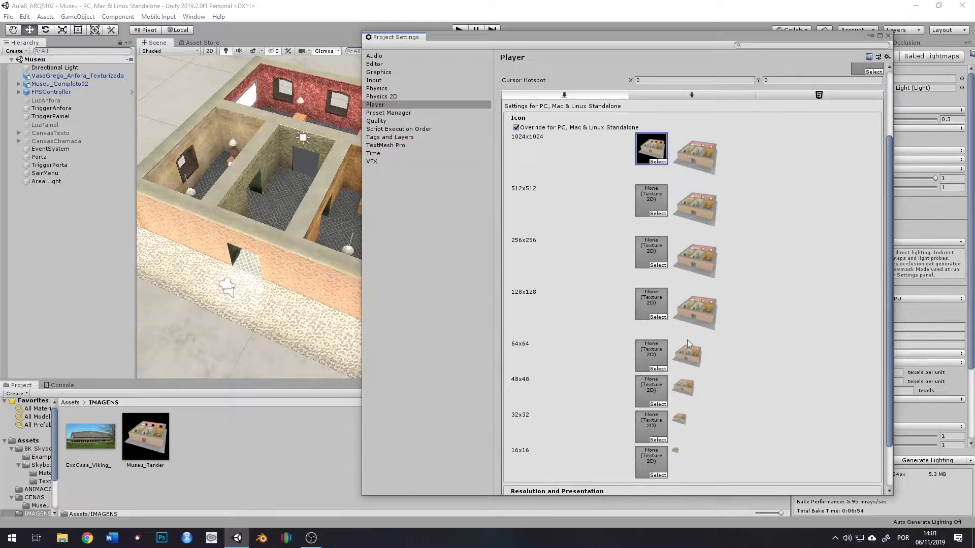
scroll(683, 257, up, 5)
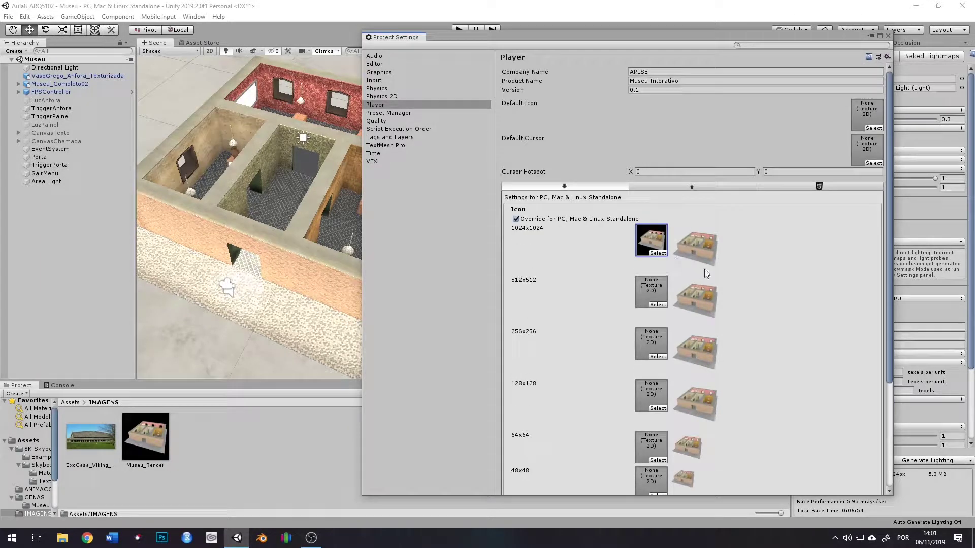
scroll(701, 267, down, 8)
scroll(569, 153, up, 3)
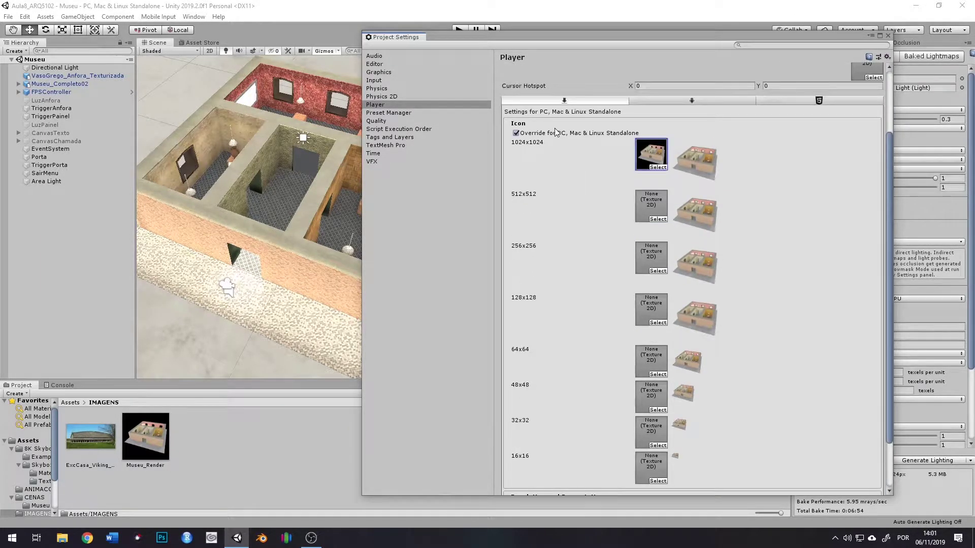
Step: Examine the Resolution and Presentation settings for PC, Mac & Linux Standalone, including the available fullscreen modes
scroll(527, 127, up, 2)
click(523, 209)
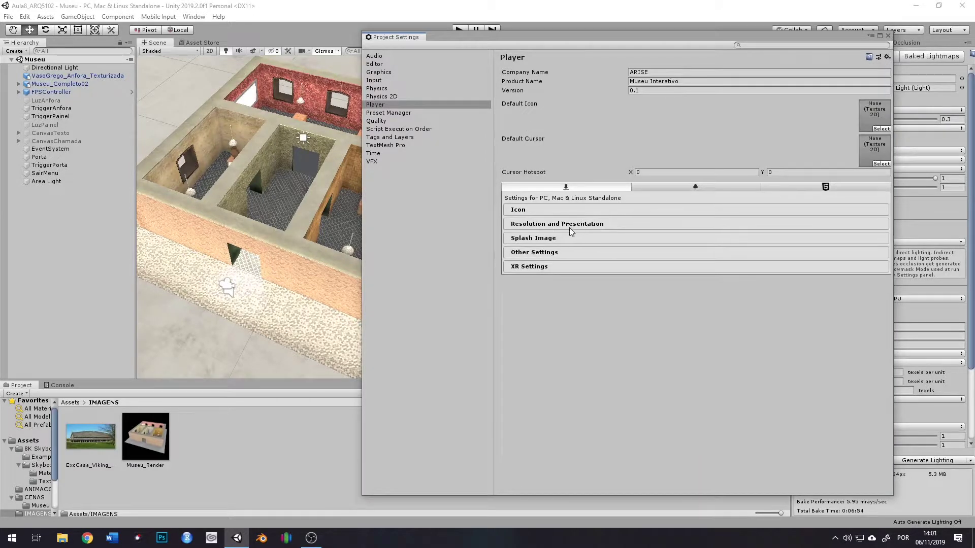
click(528, 226)
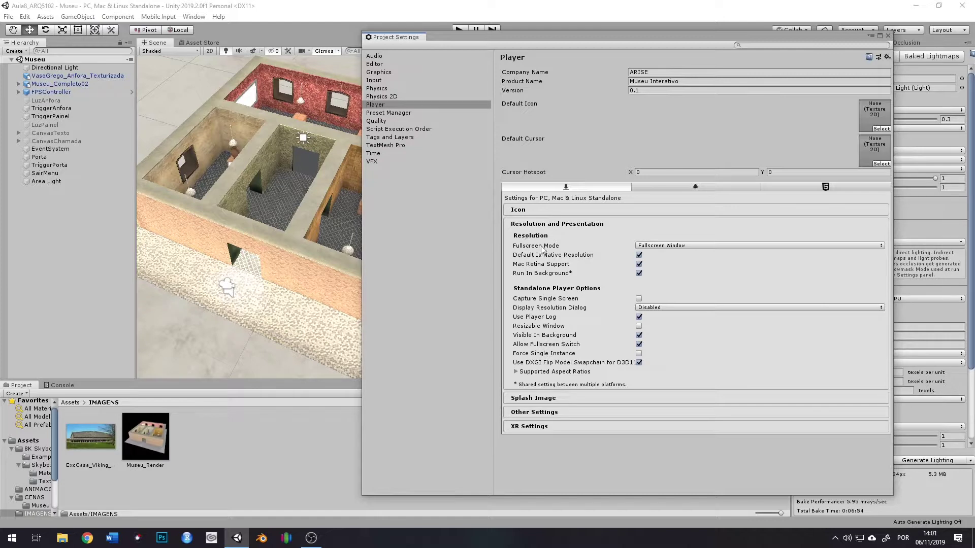
click(657, 246)
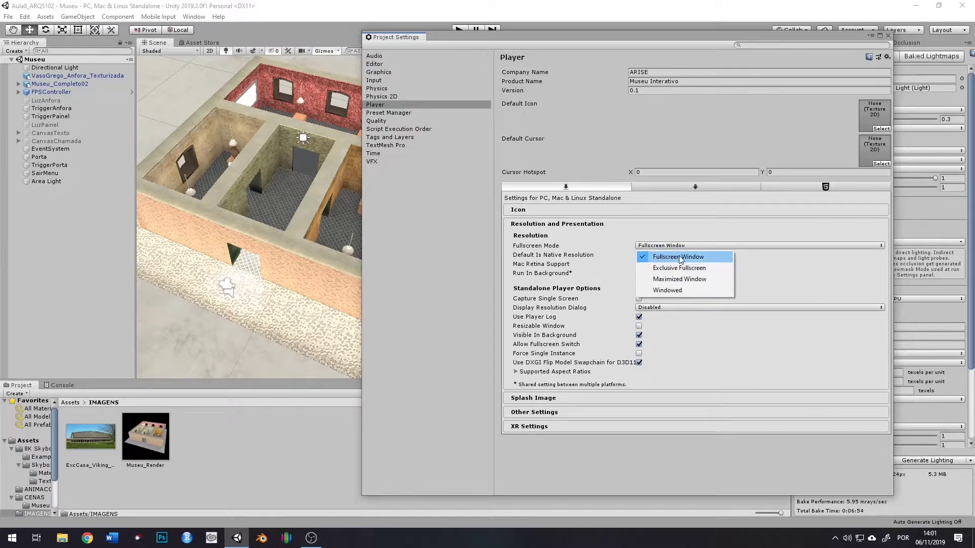
click(556, 232)
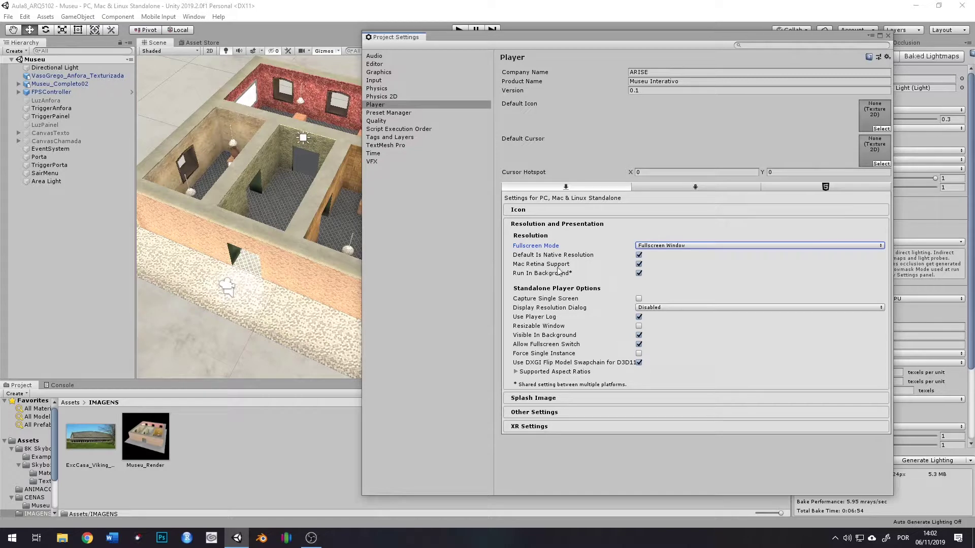
click(531, 225)
Step: In the Splash Image settings, assign the Museu_Render image as the Application Config Dialog Banner
click(536, 239)
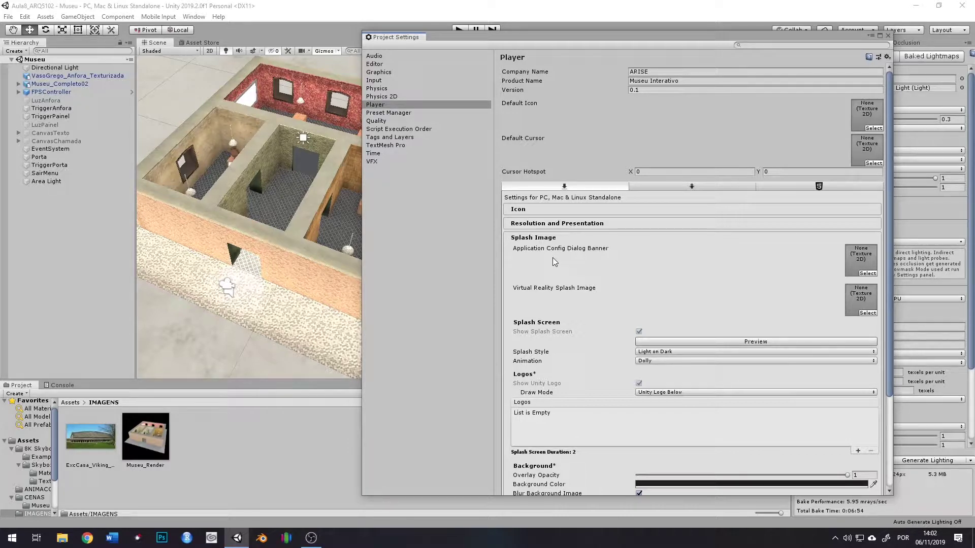
click(867, 274)
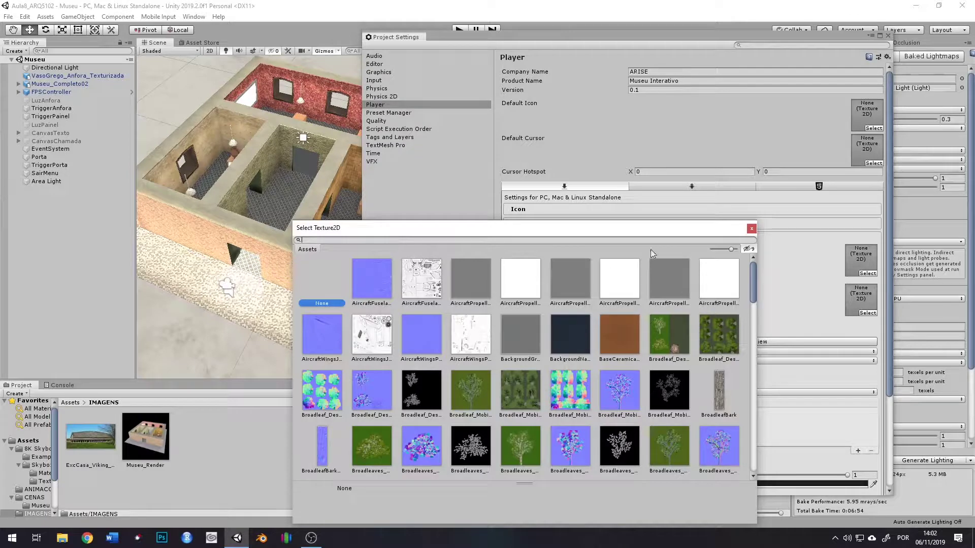
click(751, 228)
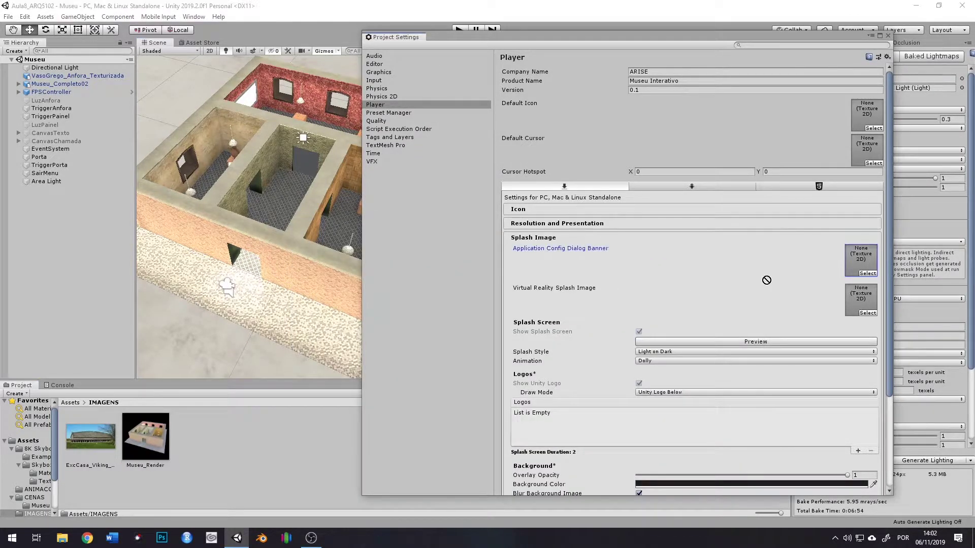
drag(766, 280, 862, 260)
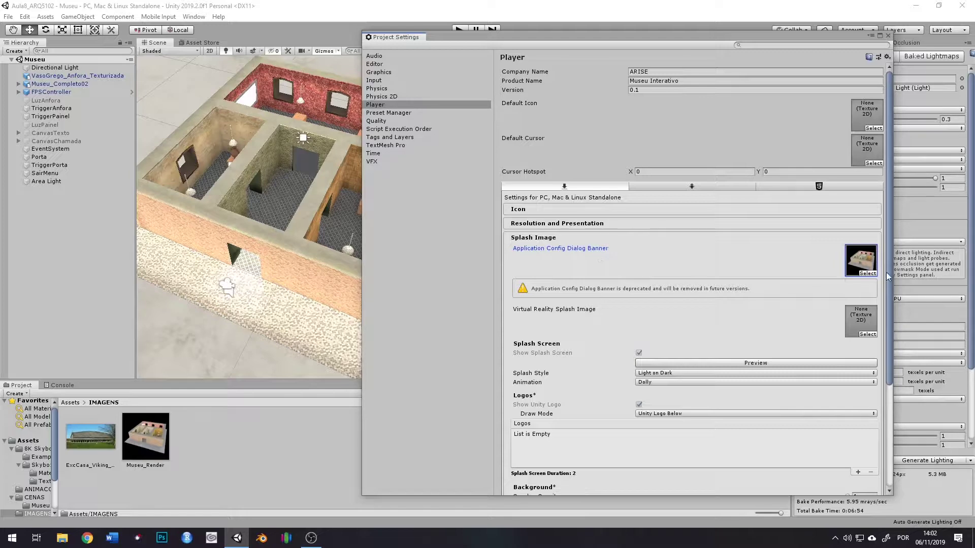
Step: Reset the Application Config Dialog Banner texture to None
click(868, 273)
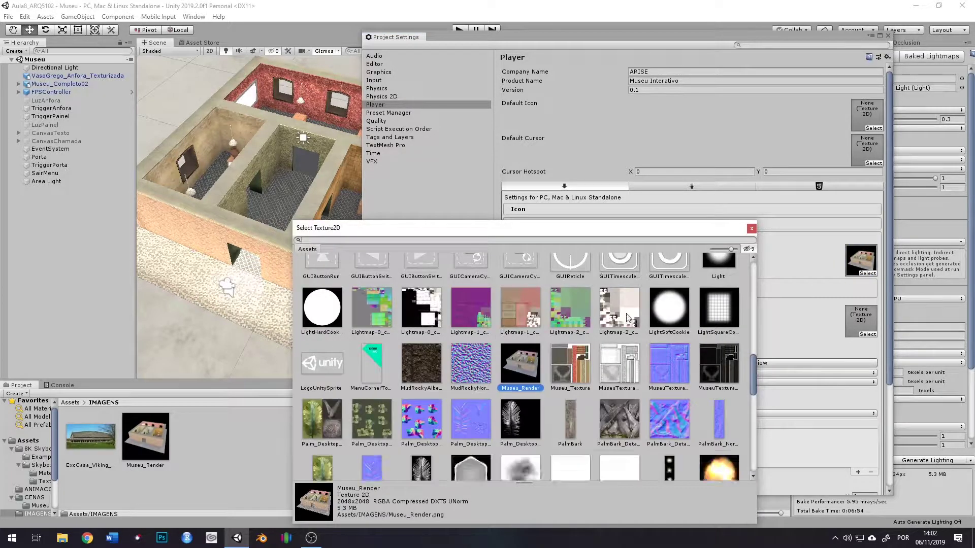
scroll(630, 315, up, 10)
click(320, 287)
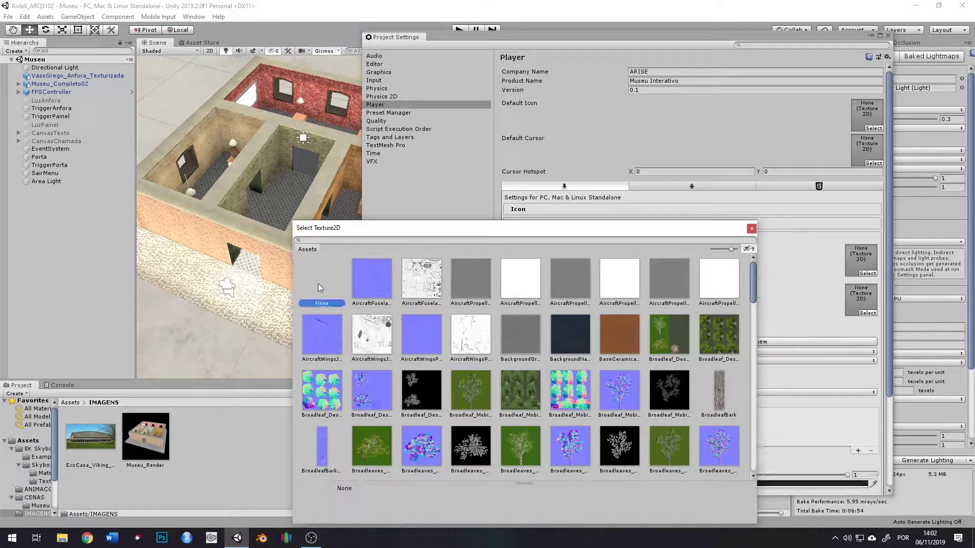
click(751, 229)
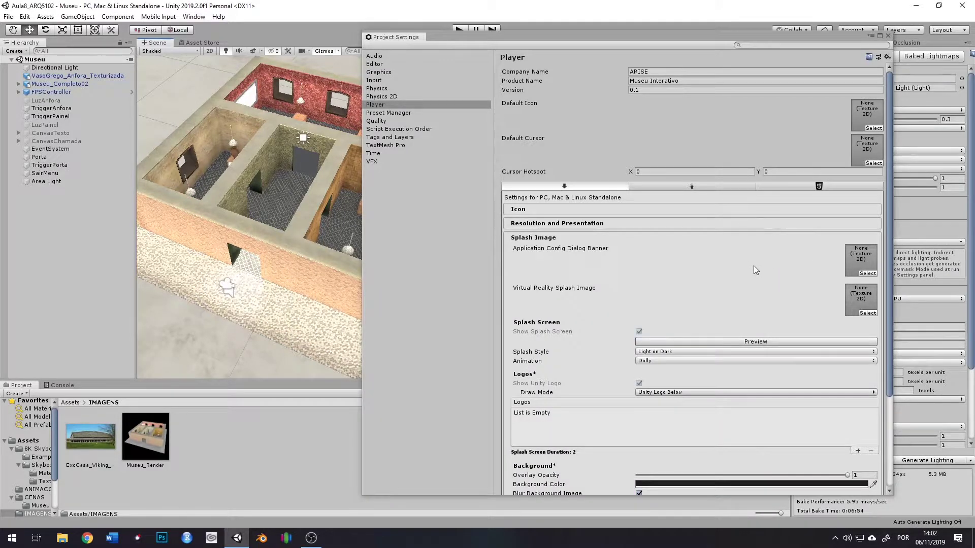
Step: Look through the Splash Image settings and preview the splash screen
scroll(753, 266, down, 2)
scroll(654, 261, down, 2)
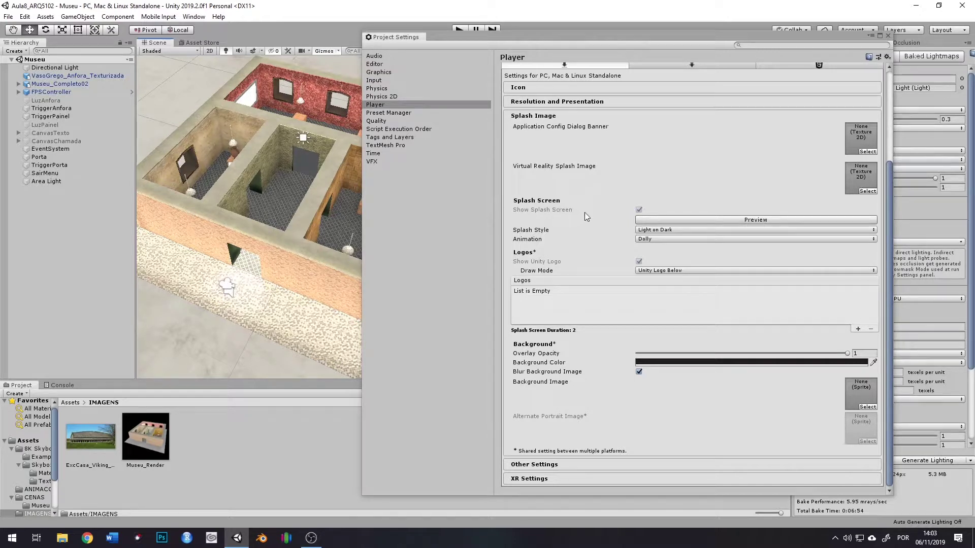
click(721, 220)
scroll(644, 392, up, 4)
scroll(643, 361, down, 3)
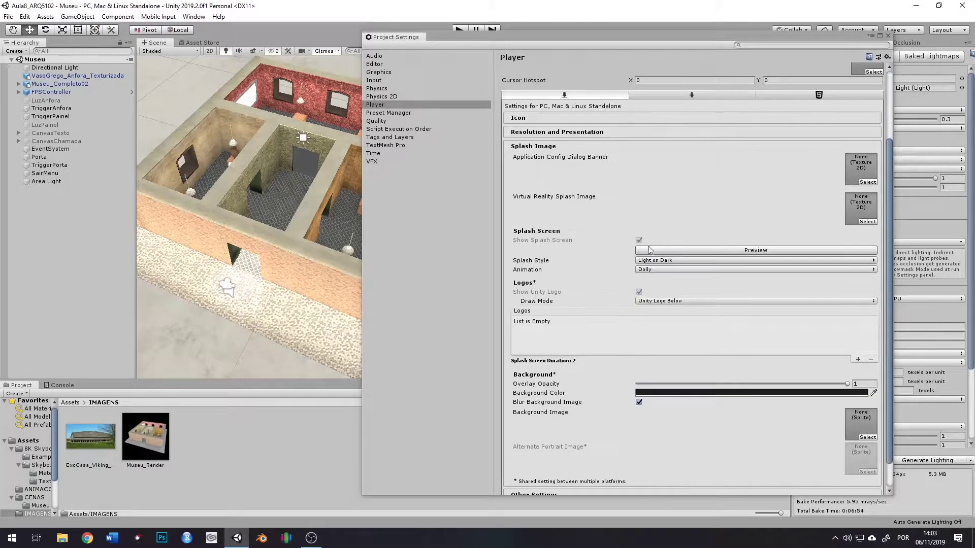
Step: Try the Dark on Light splash style and set it back to Light on Dark
click(666, 260)
click(671, 274)
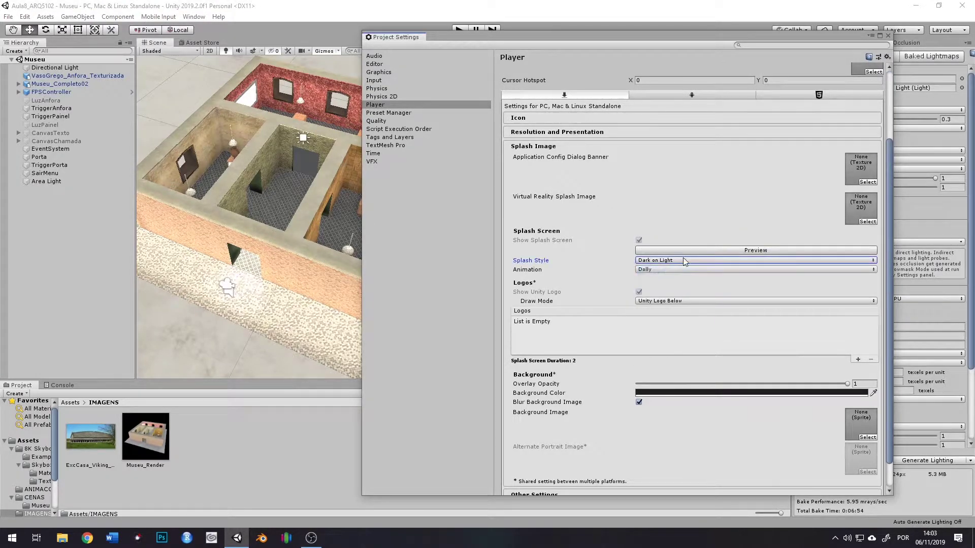
click(670, 261)
click(671, 281)
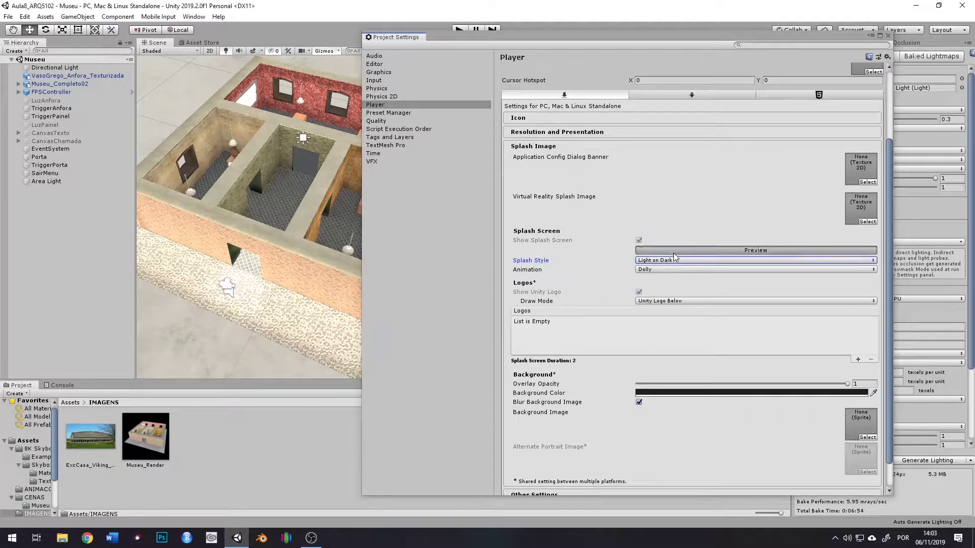
Step: Look at the Android splash screen settings and its preview control, and return to the PC, Mac & Linux Standalone settings
scroll(675, 254, up, 3)
click(675, 186)
scroll(675, 181, down, 3)
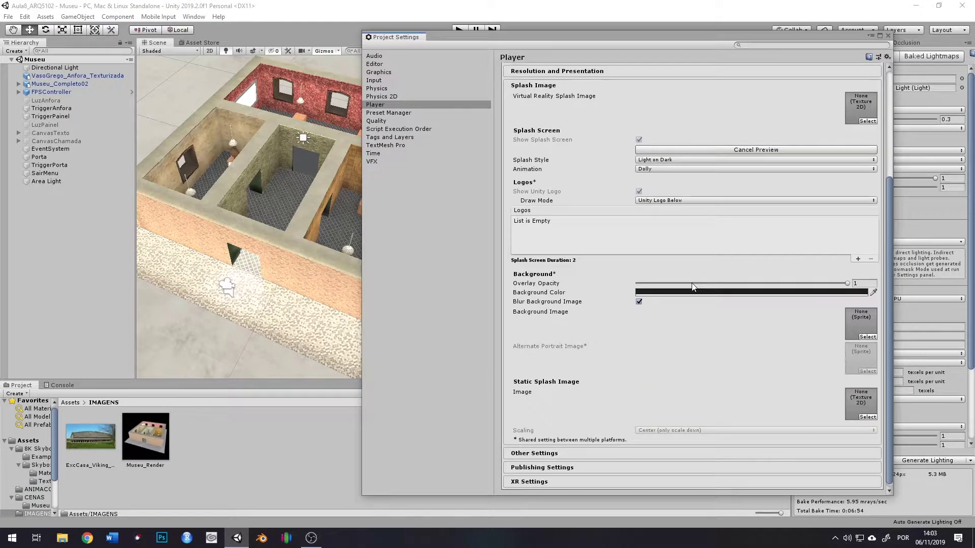
click(684, 150)
scroll(685, 157, up, 1)
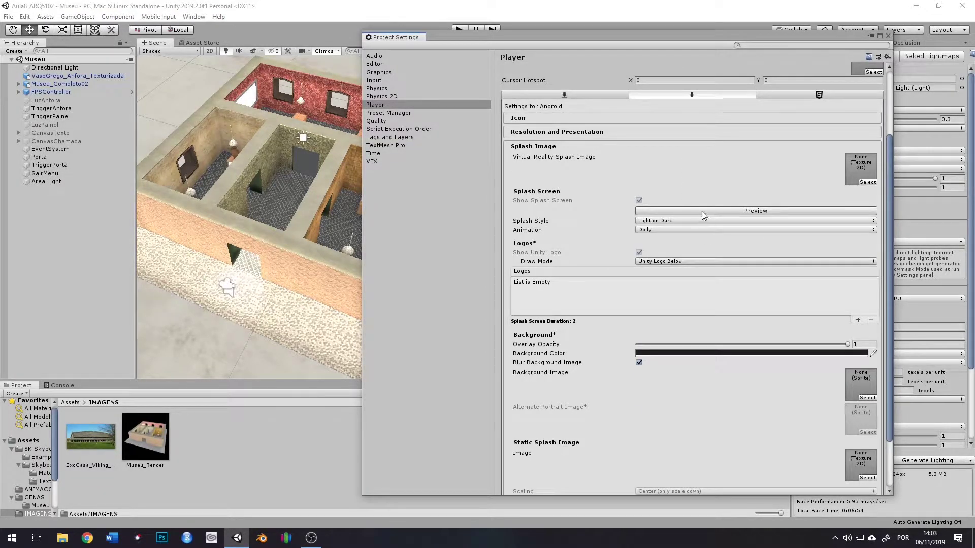
click(564, 95)
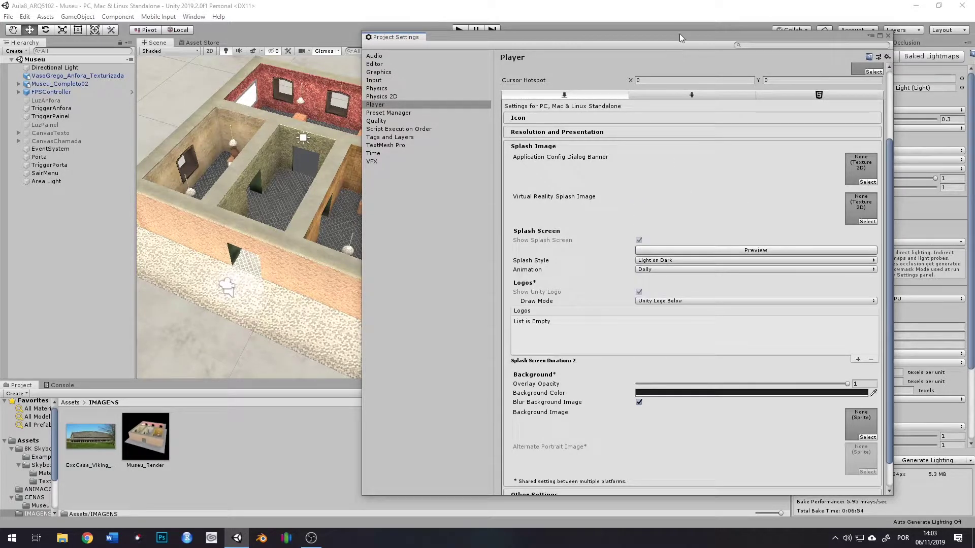
Step: Look at the Draw Mode options for the splash screen logos and choose All Sequential
drag(674, 38, 400, 35)
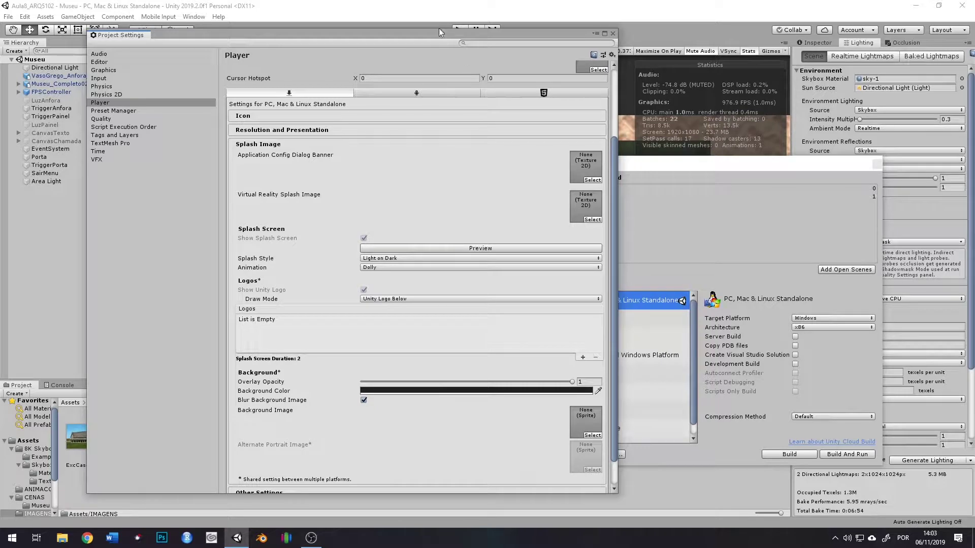
drag(437, 36, 567, 39)
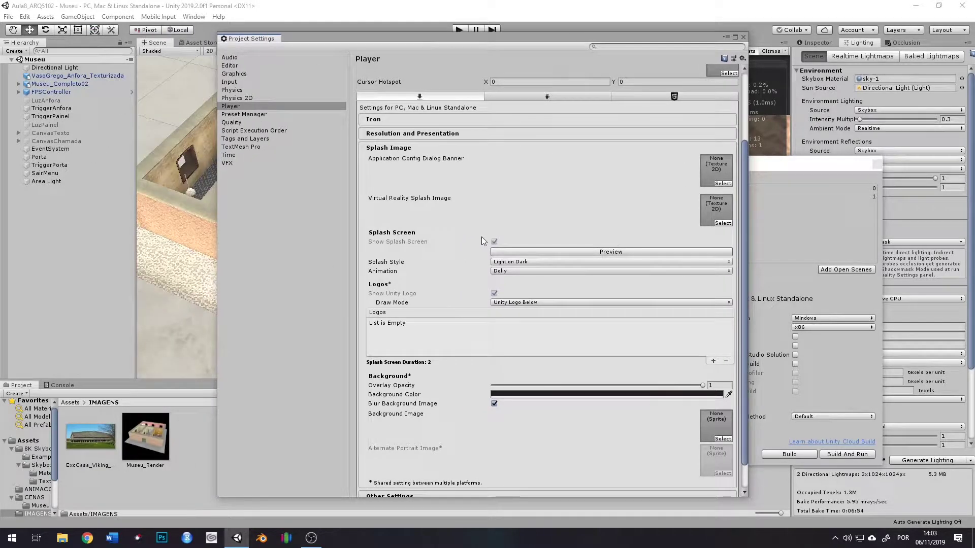
click(526, 302)
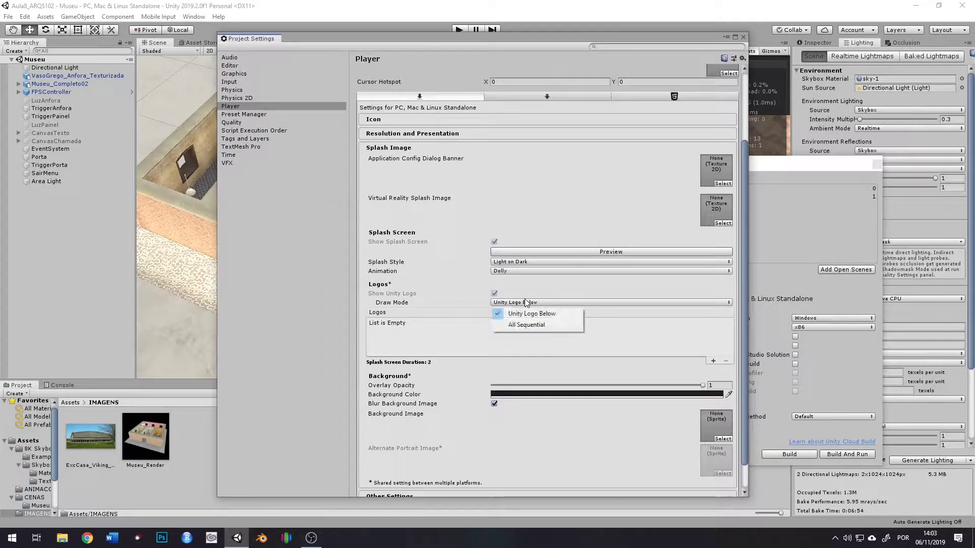
click(444, 328)
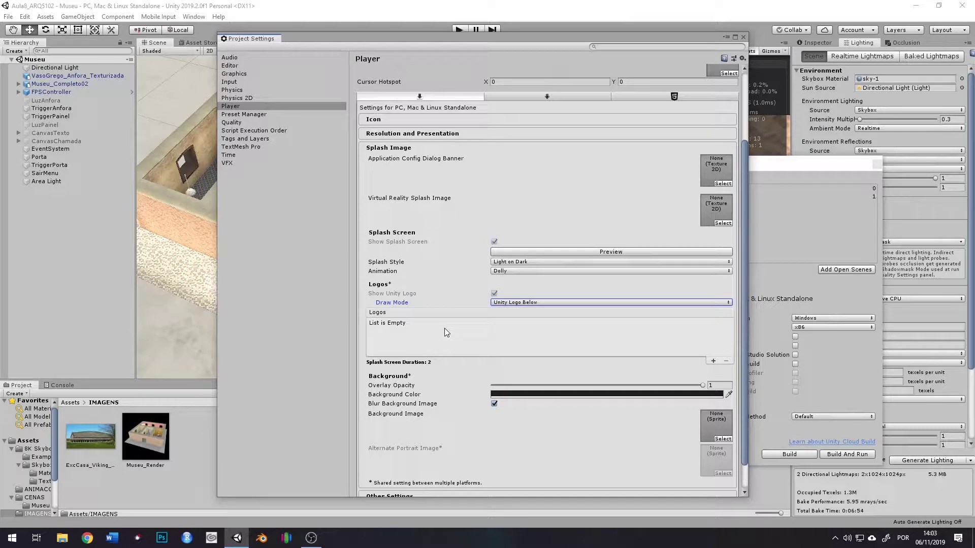
click(508, 303)
click(532, 324)
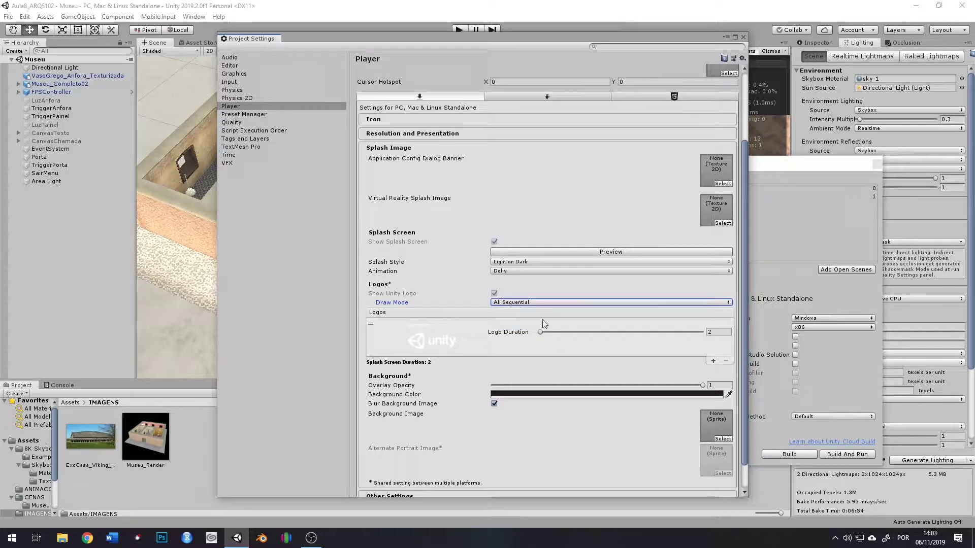
Step: Preview the splash screen and move the Project Settings and Build Settings windows clear of the Game view
click(588, 251)
drag(652, 29, 428, 71)
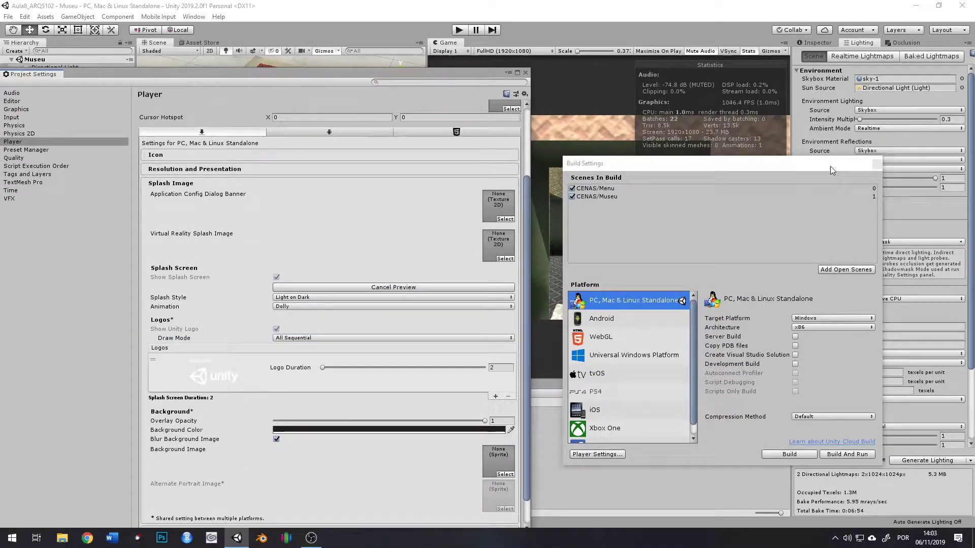
drag(829, 166, 964, 343)
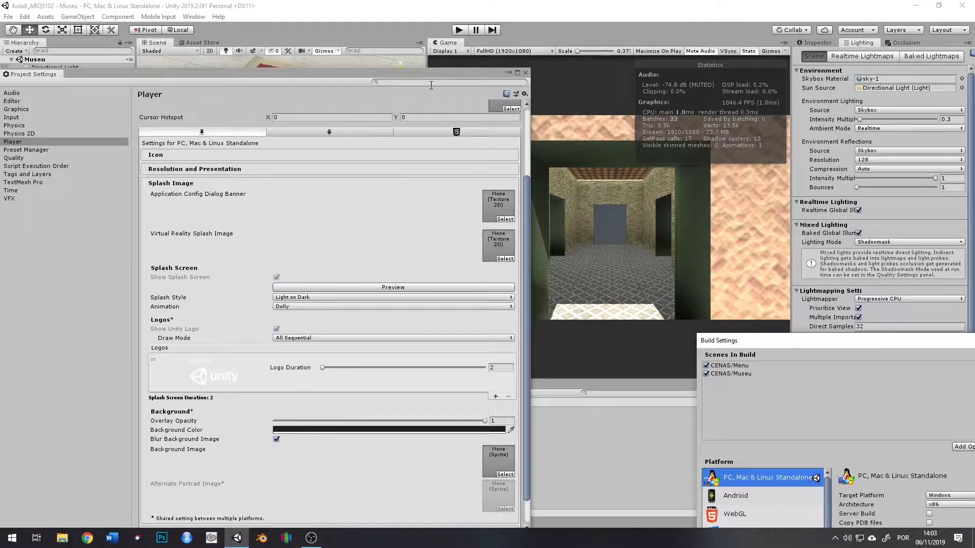
drag(429, 72, 341, 7)
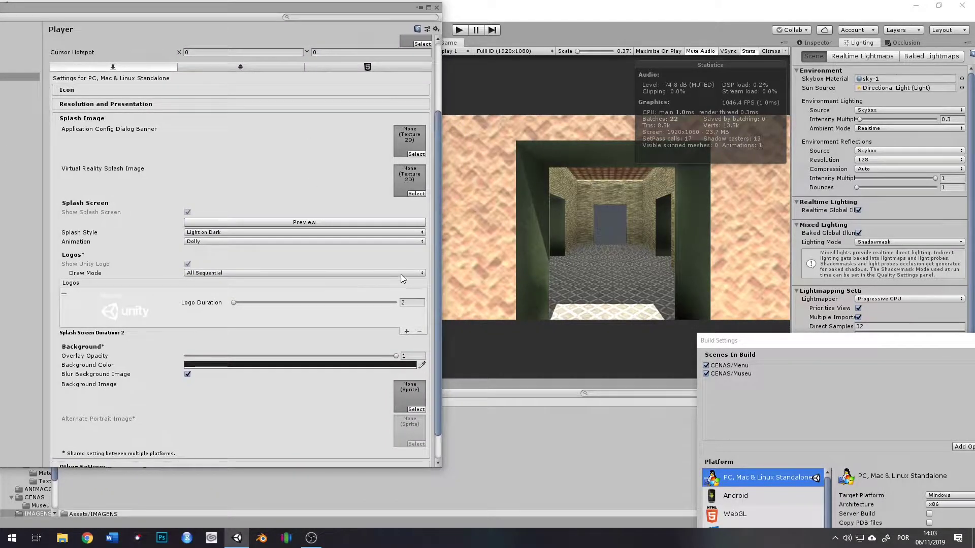
Step: Set the logos' Draw Mode back to Unity Logo Below and preview the splash screen again
click(401, 274)
click(227, 281)
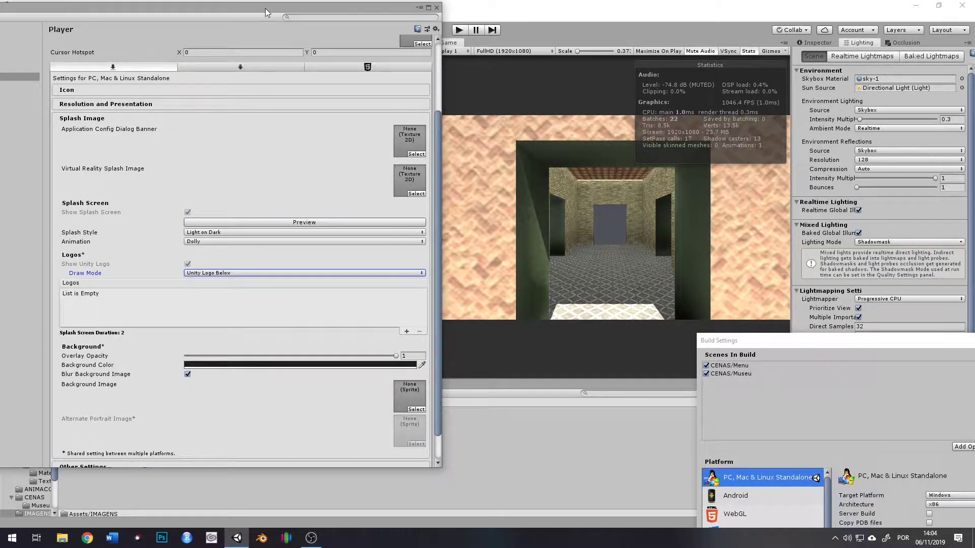
drag(265, 8, 244, 13)
click(247, 228)
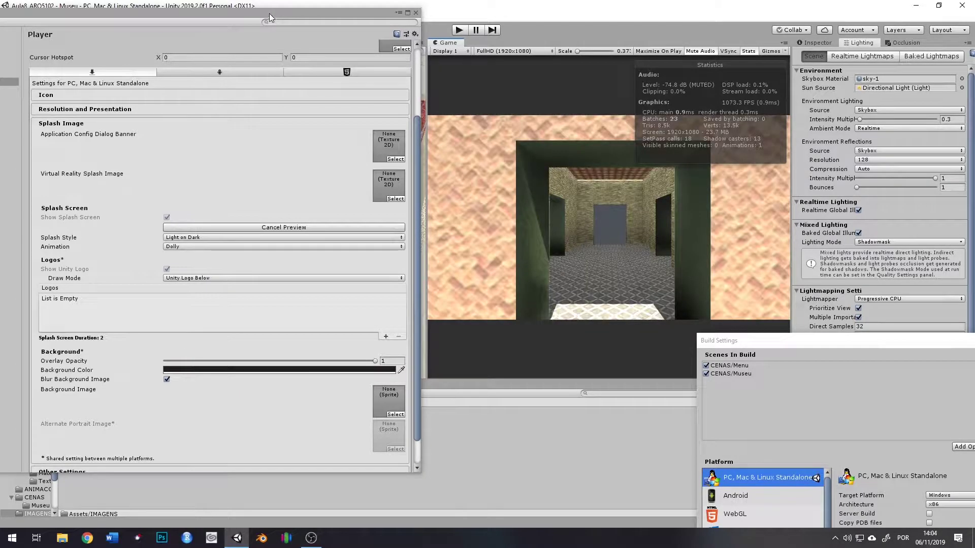
Step: Move the Project Settings and Build Settings windows back over the editor and bring Project Settings to the front
drag(269, 18, 571, 33)
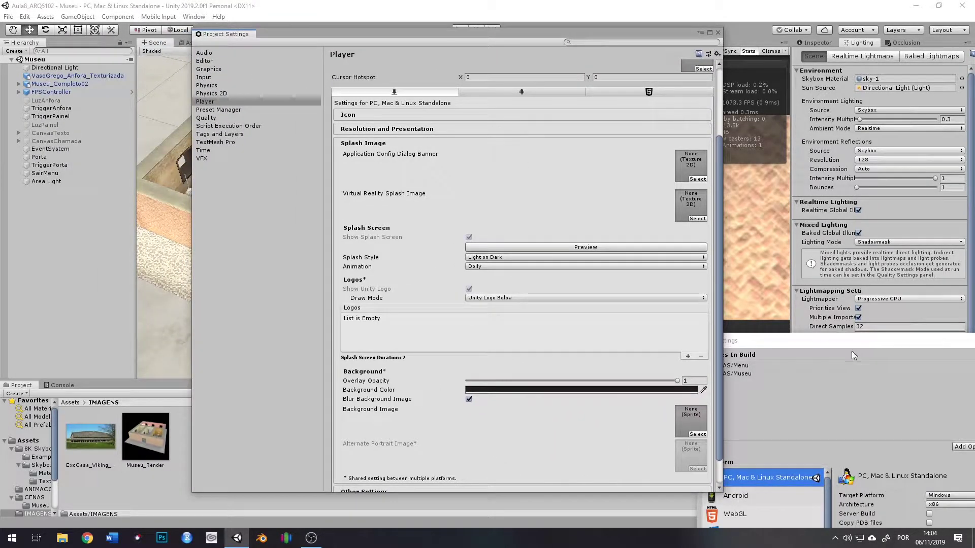
drag(853, 355, 507, 156)
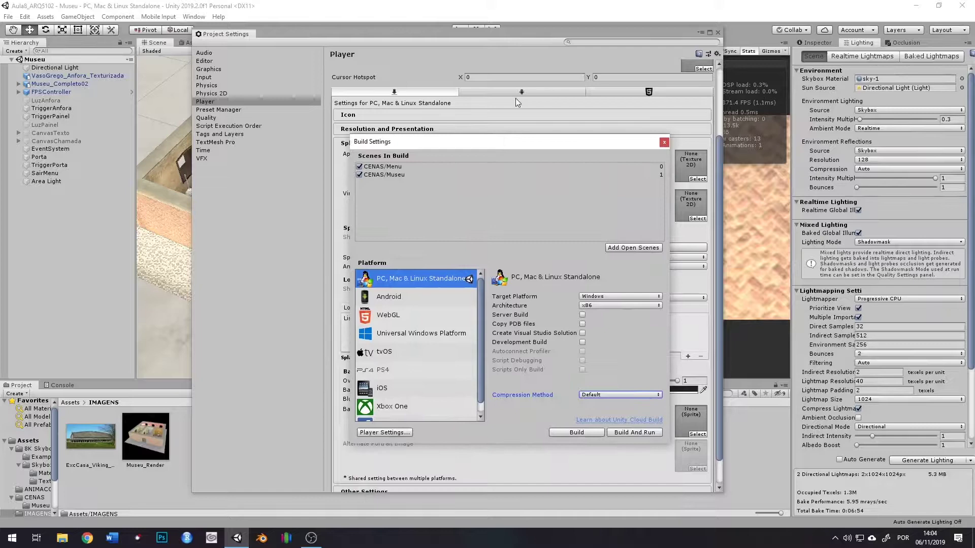
click(526, 38)
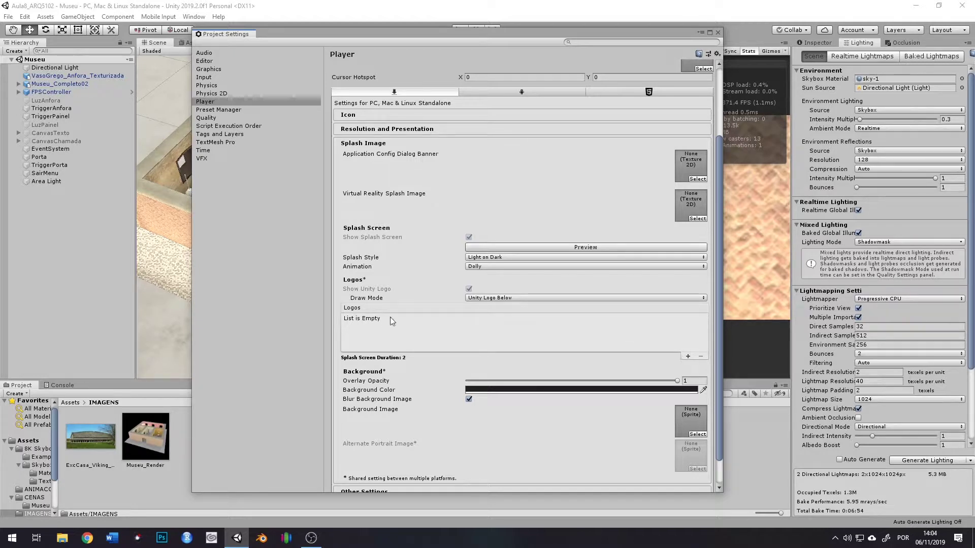
Step: Add an entry to the splash screen's Logos list and assign the ButtonThumbstickUpSprite sprite to it
click(688, 357)
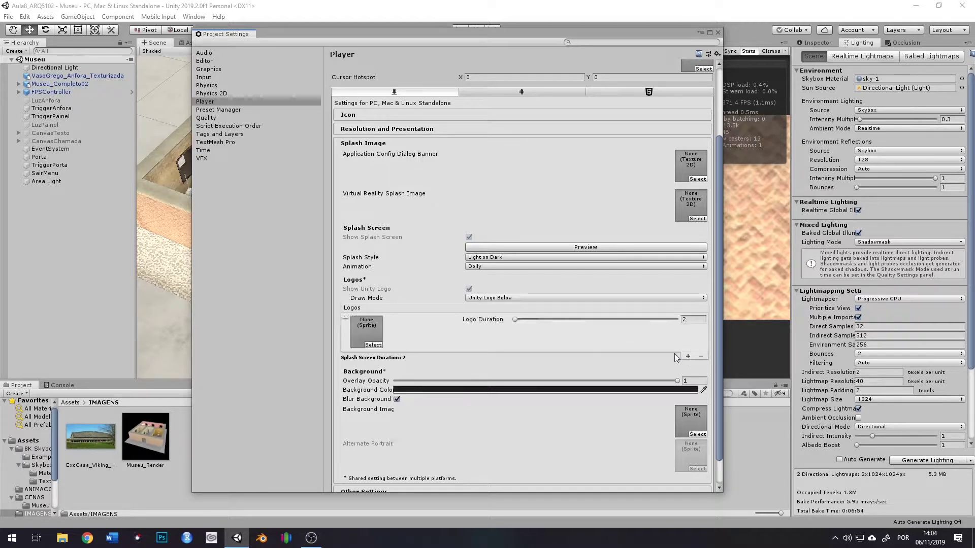
click(373, 344)
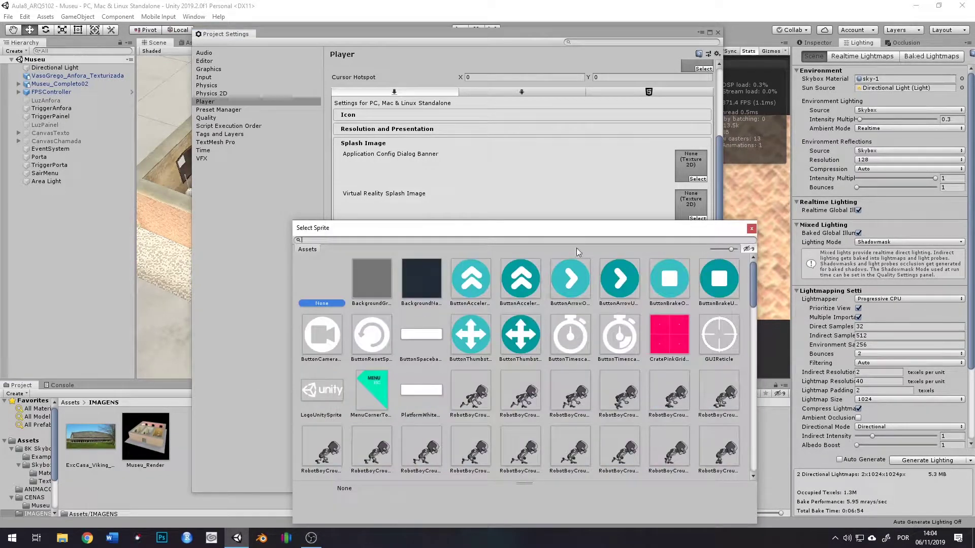
scroll(612, 322, down, 10)
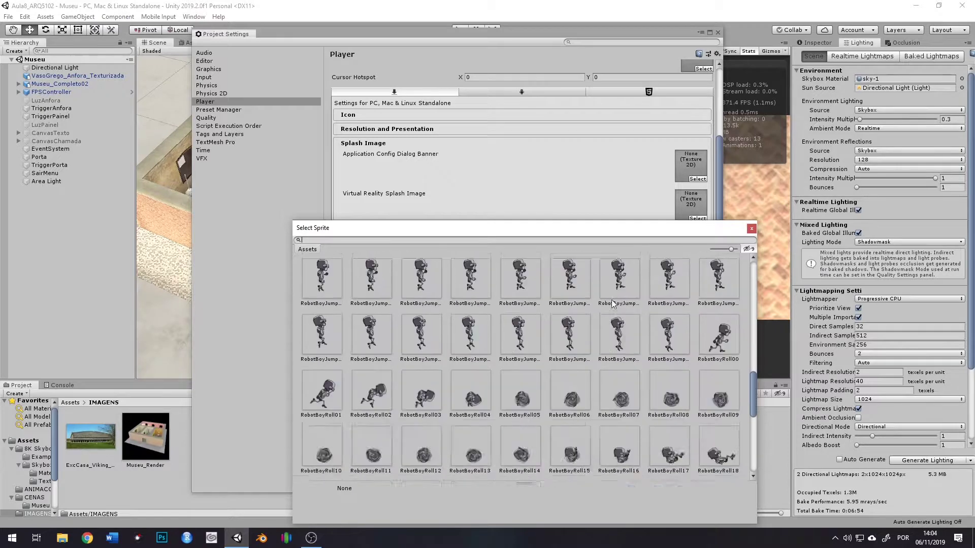
scroll(613, 303, down, 5)
scroll(546, 341, up, 10)
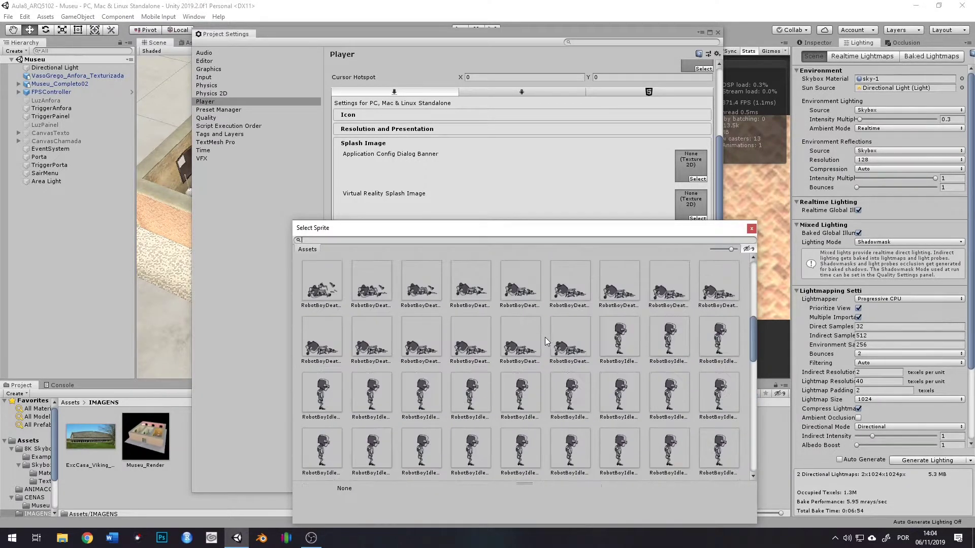
scroll(547, 341, up, 10)
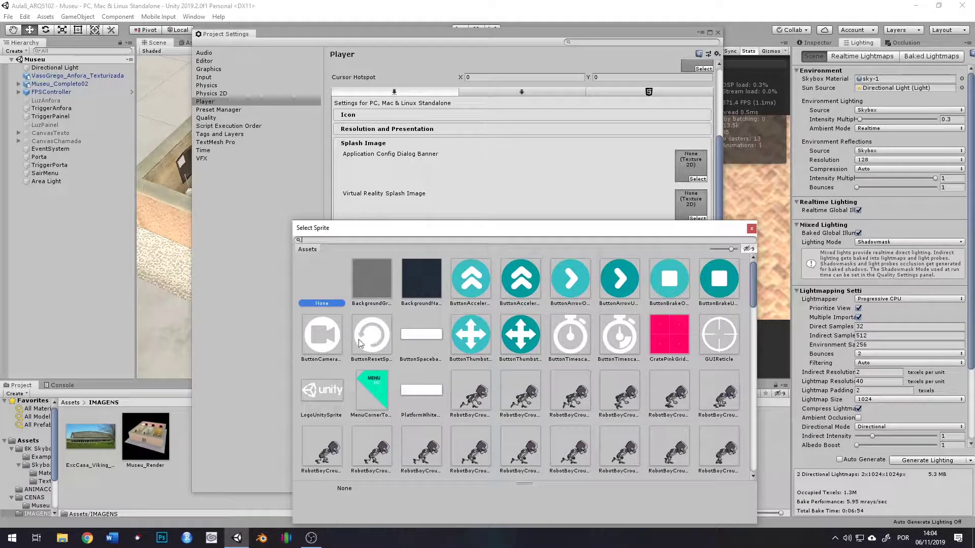
click(520, 335)
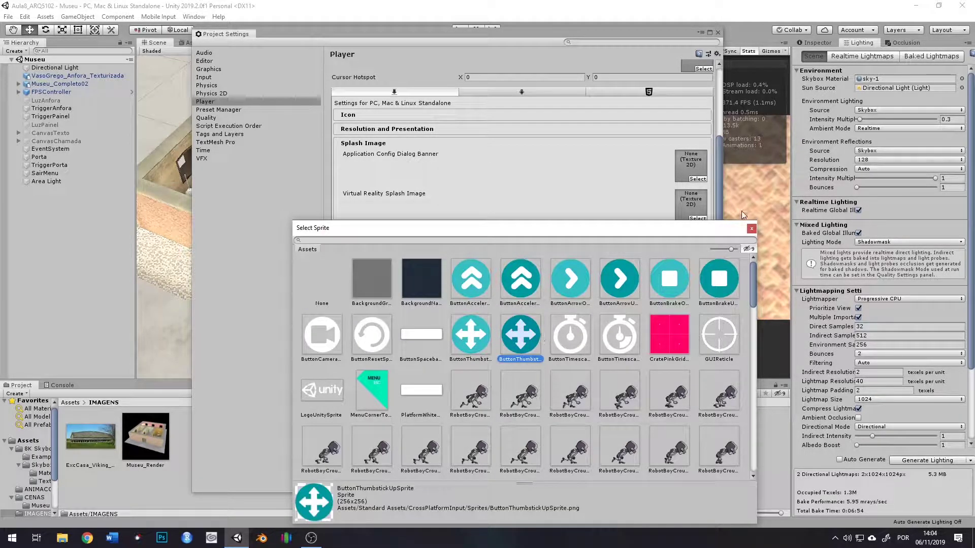
click(751, 228)
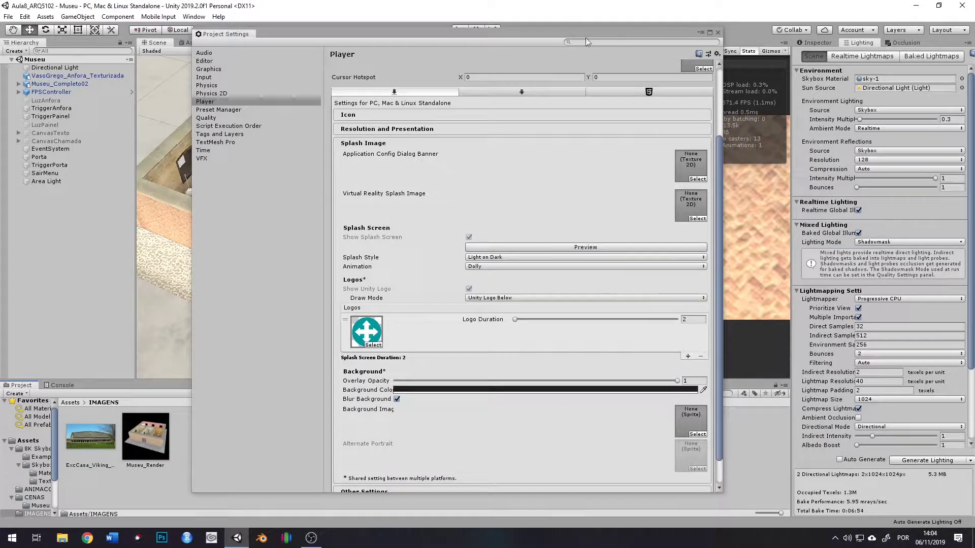
Step: Clear the Game view by moving Project Settings aside and closing Build Settings, and preview the splash screen with the added logo
drag(587, 42, 319, 57)
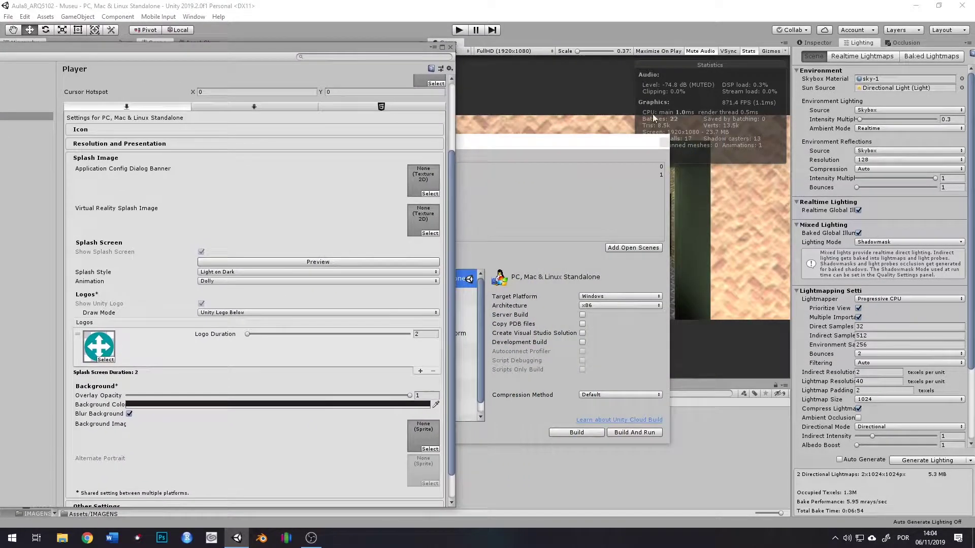
click(662, 142)
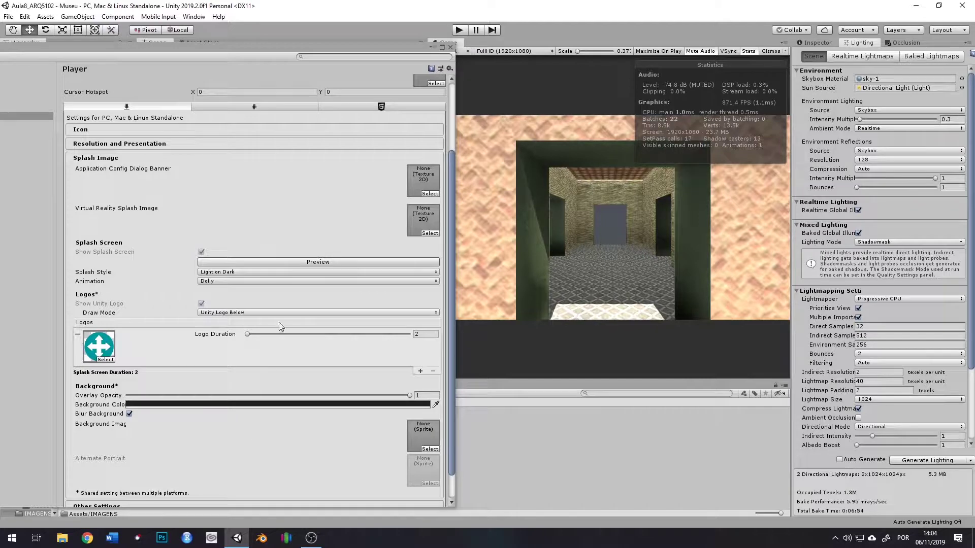
click(284, 262)
Step: Set the logos' Draw Mode to All Sequential and preview the splash screen
click(236, 312)
click(231, 335)
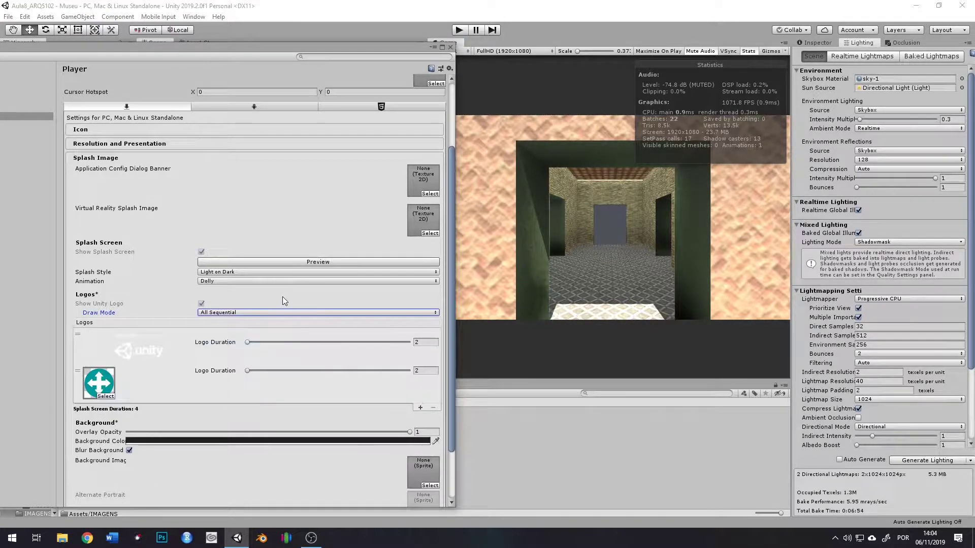
click(287, 262)
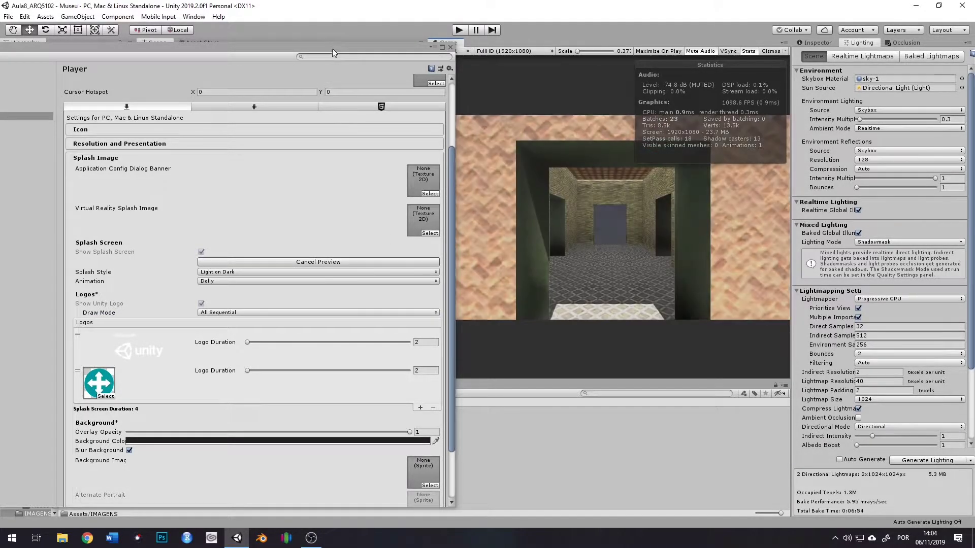
Step: Move the Project Settings window back over the editor, review the splash screen options and collapse the Splash Image section
double_click(333, 47)
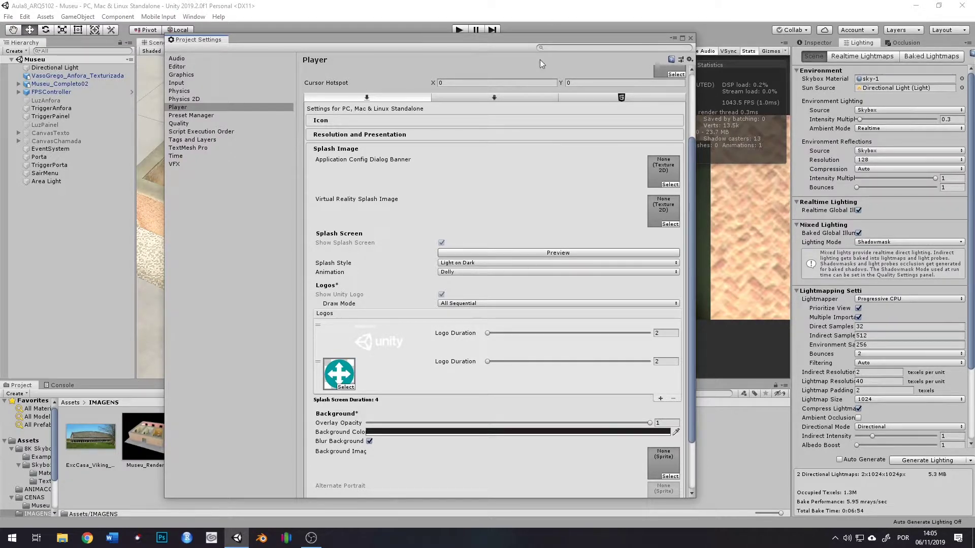
drag(515, 33, 569, 14)
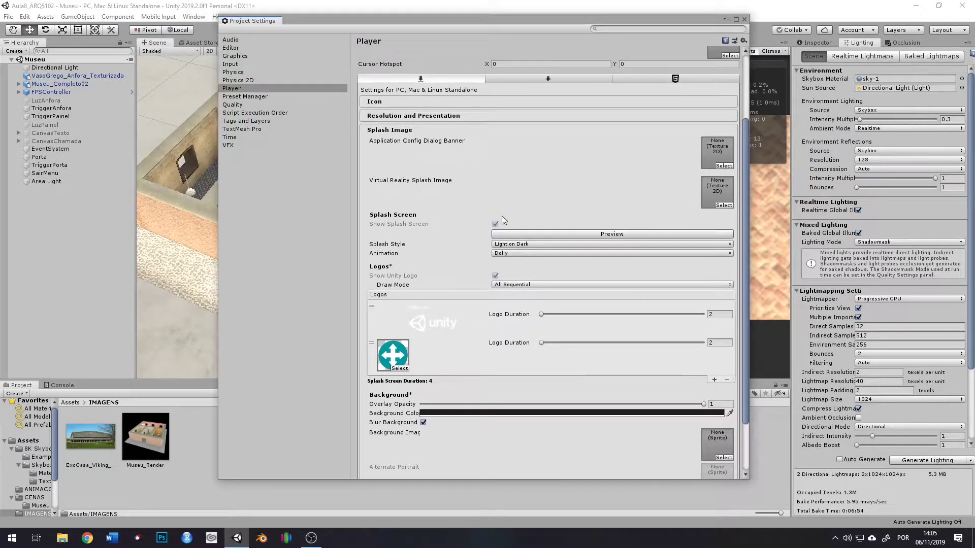
scroll(520, 312, down, 3)
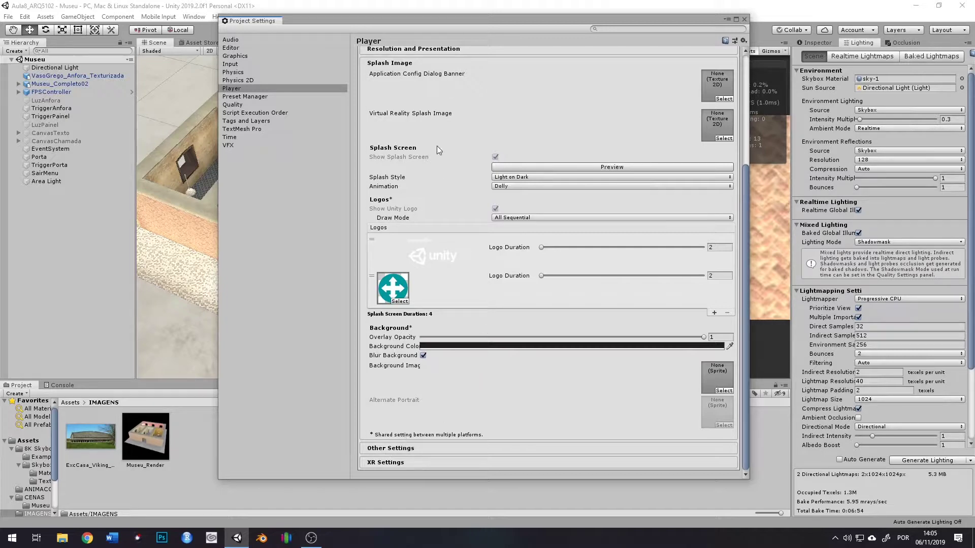
scroll(421, 173, up, 5)
click(389, 222)
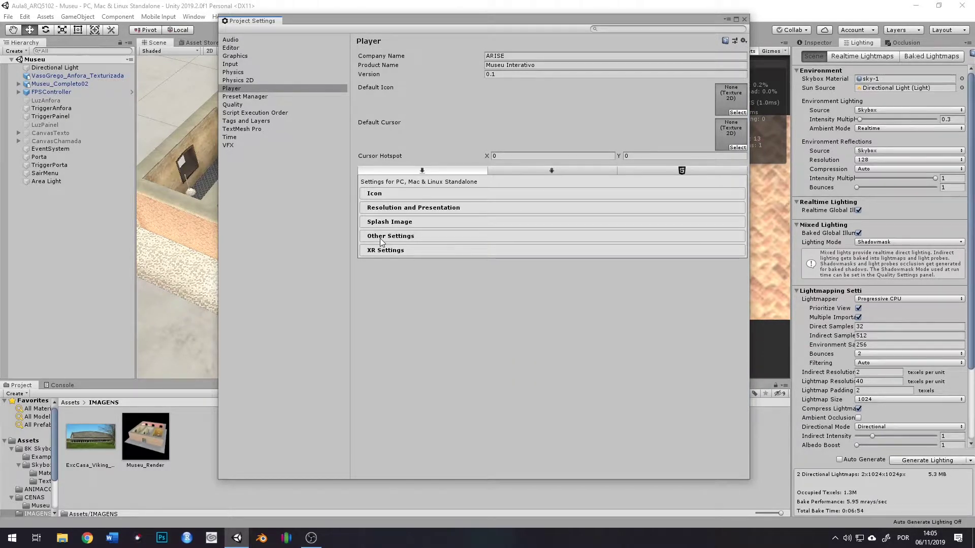
Step: Expand Other Settings and examine the Rendering options, including the Color Space choices and Auto Graphics API for Windows
click(390, 238)
scroll(433, 270, down, 3)
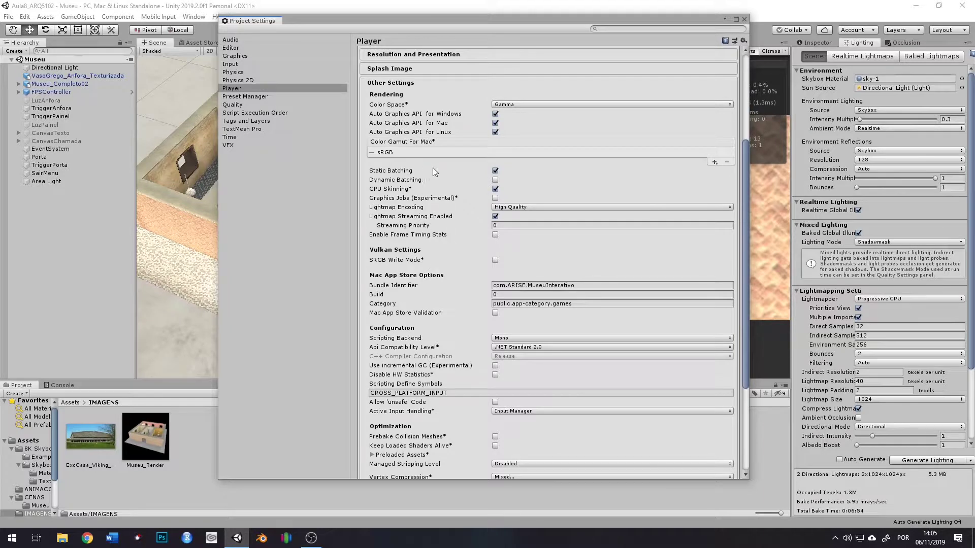
scroll(433, 162, up, 2)
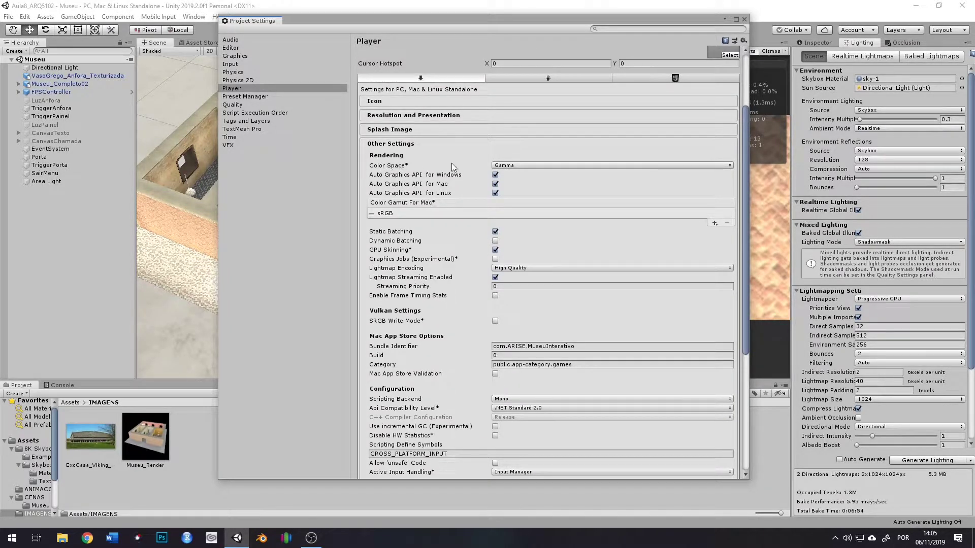
click(512, 163)
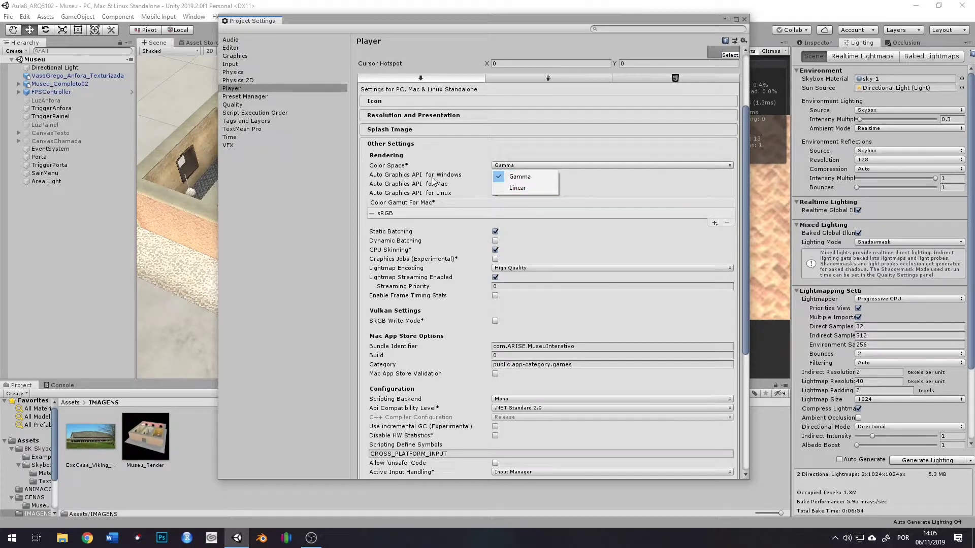
click(412, 164)
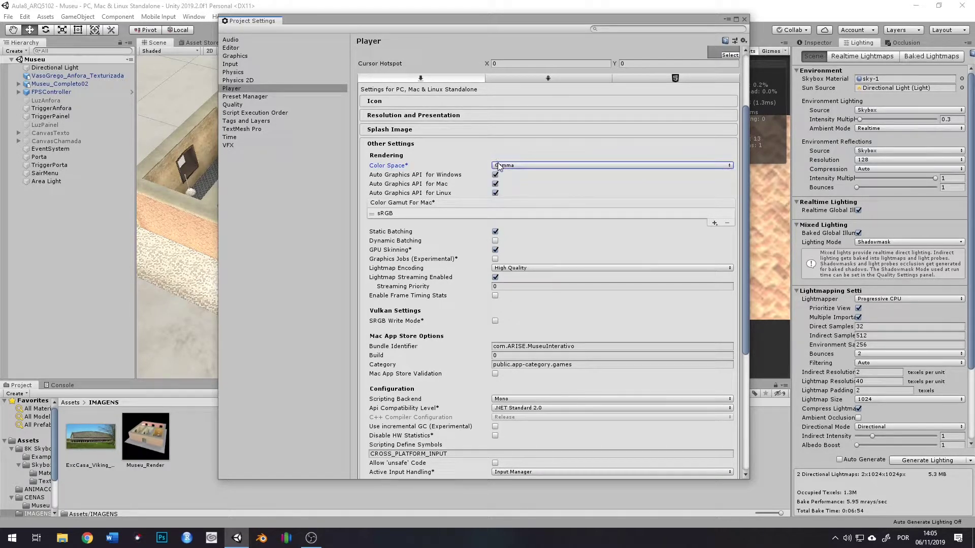
click(498, 166)
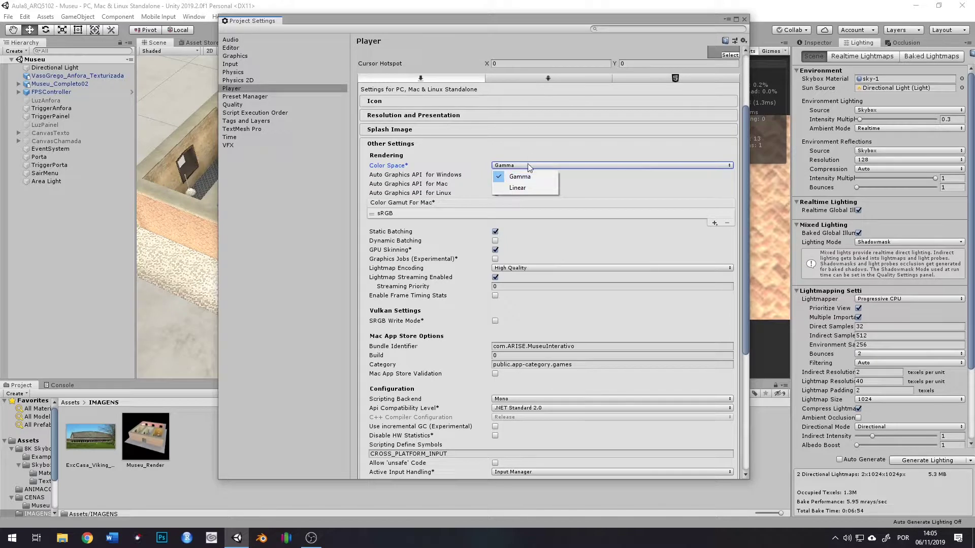
click(426, 174)
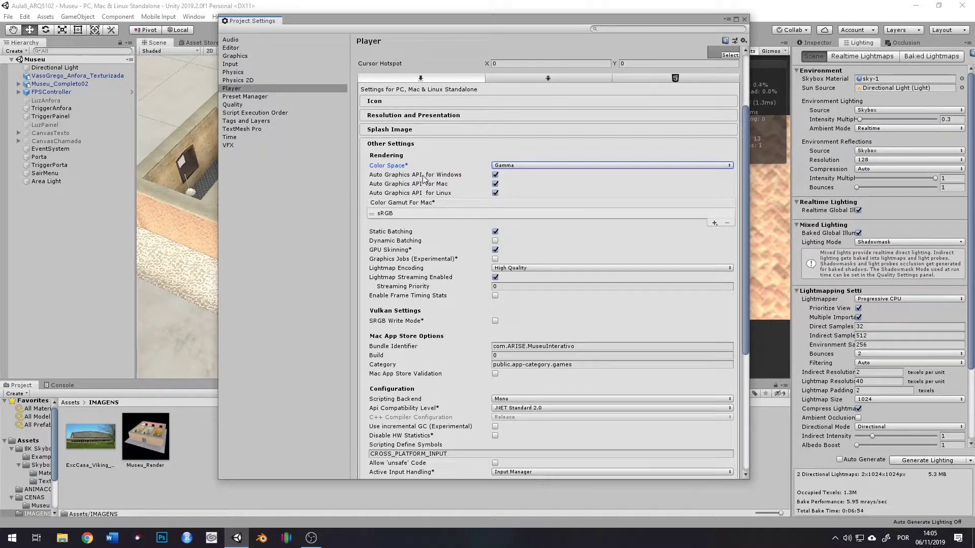
click(426, 176)
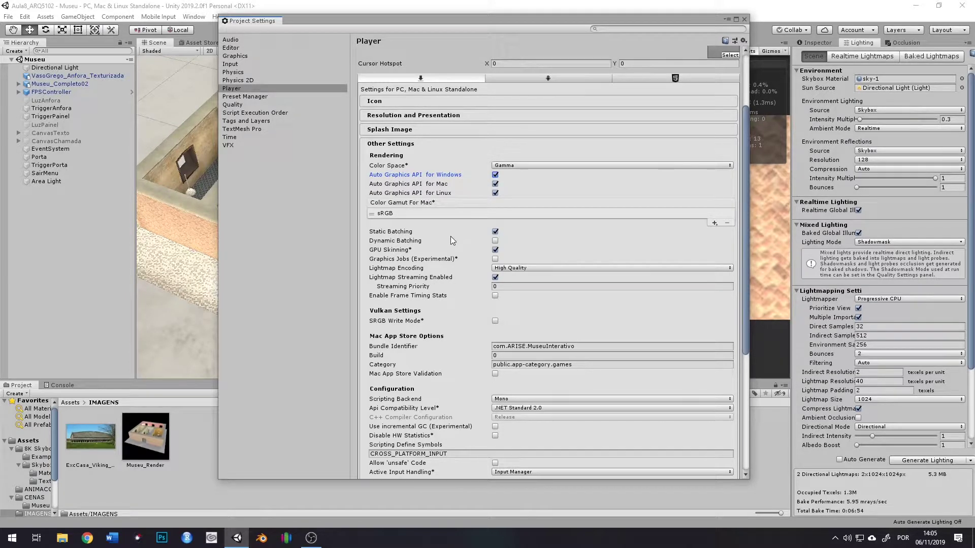
Step: Review the remaining rendering and Mac App Store options and look at the Scripting Backend and Api Compatibility Level choices
scroll(452, 236, down, 3)
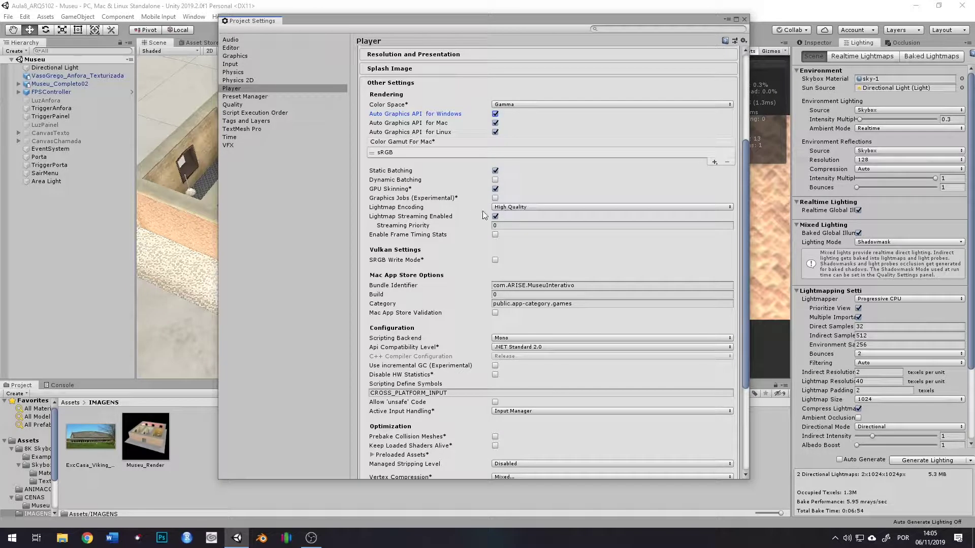
scroll(458, 272, down, 3)
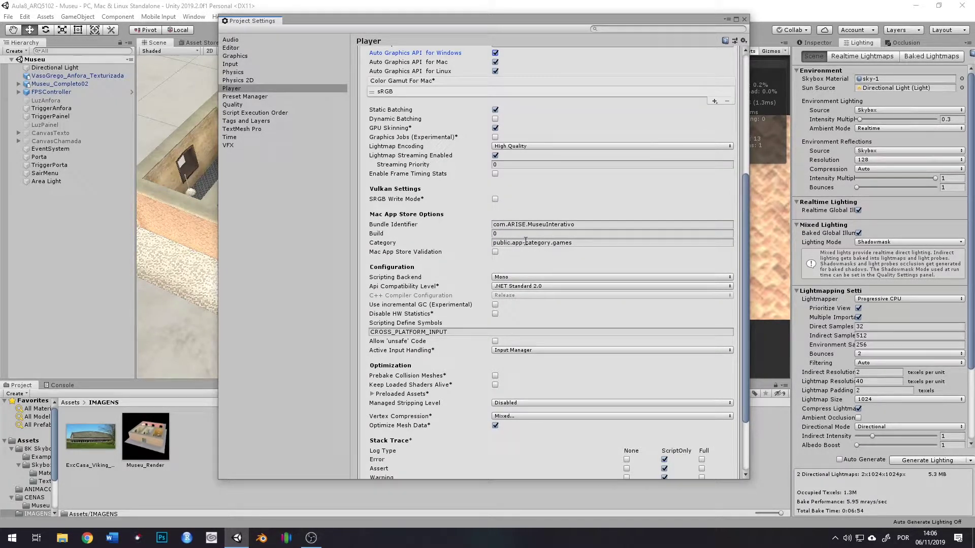
scroll(528, 239, down, 3)
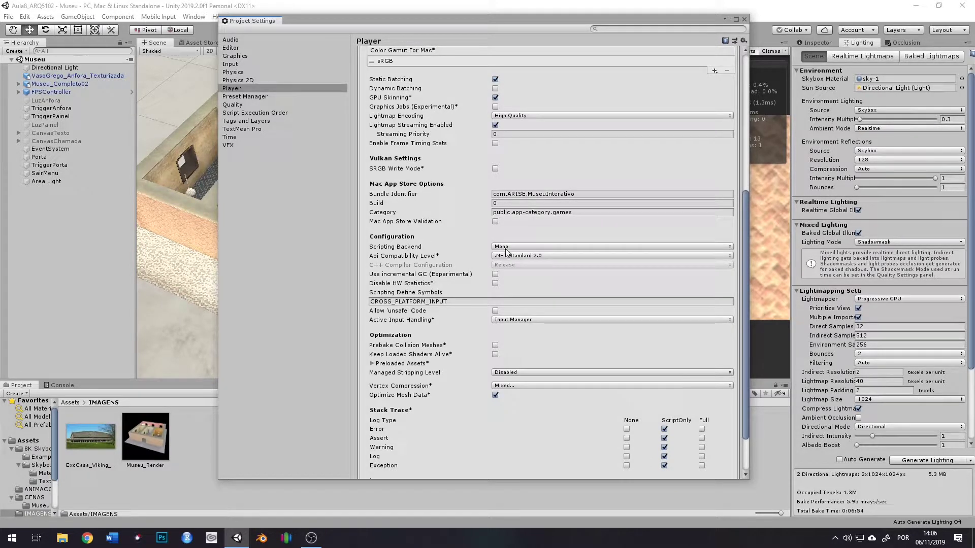
click(505, 248)
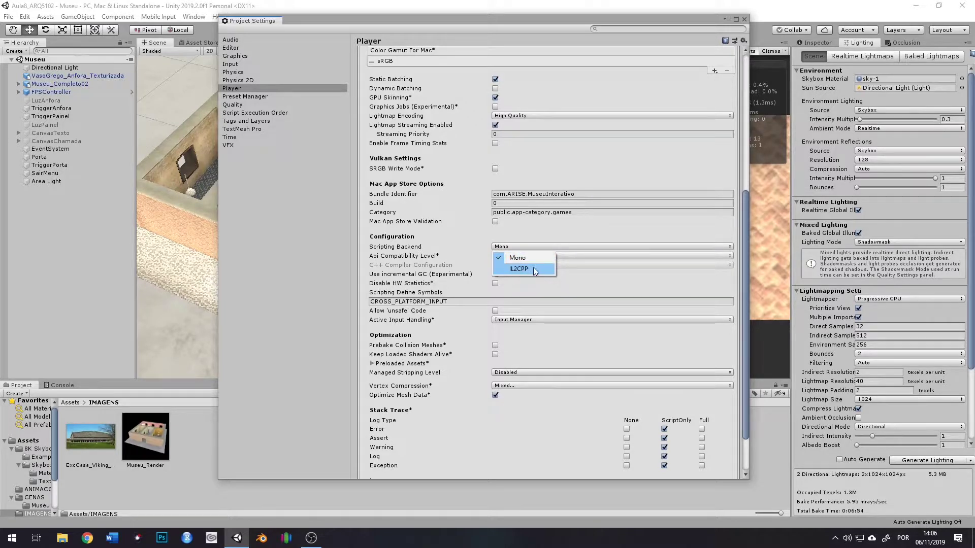
click(406, 249)
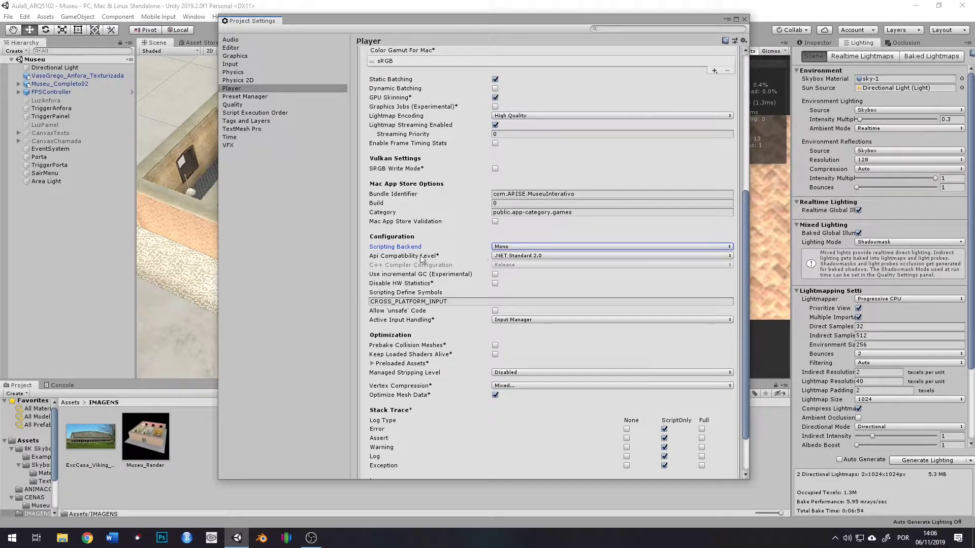
click(520, 256)
click(406, 258)
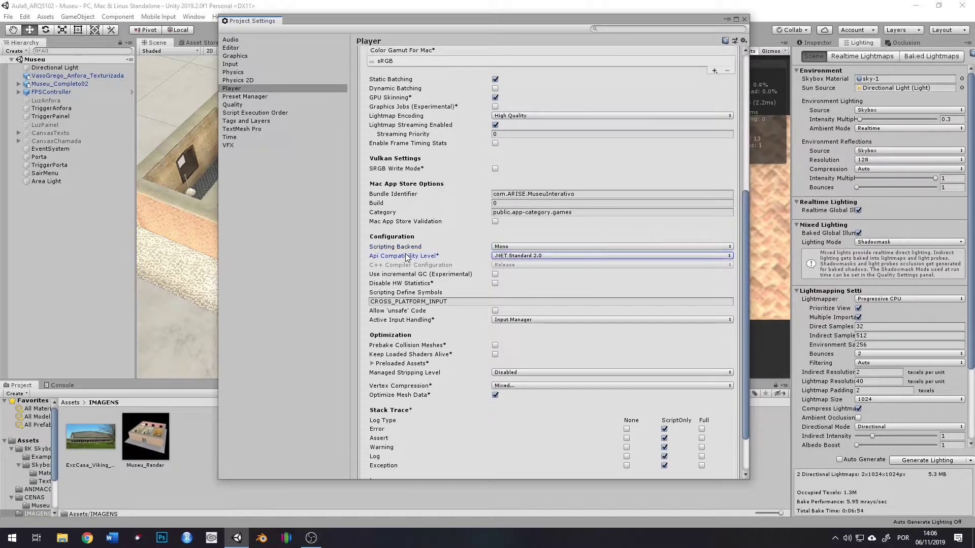
Step: Look over the Optimization and Stack Trace options and collapse the Other Settings section
scroll(454, 267, down, 3)
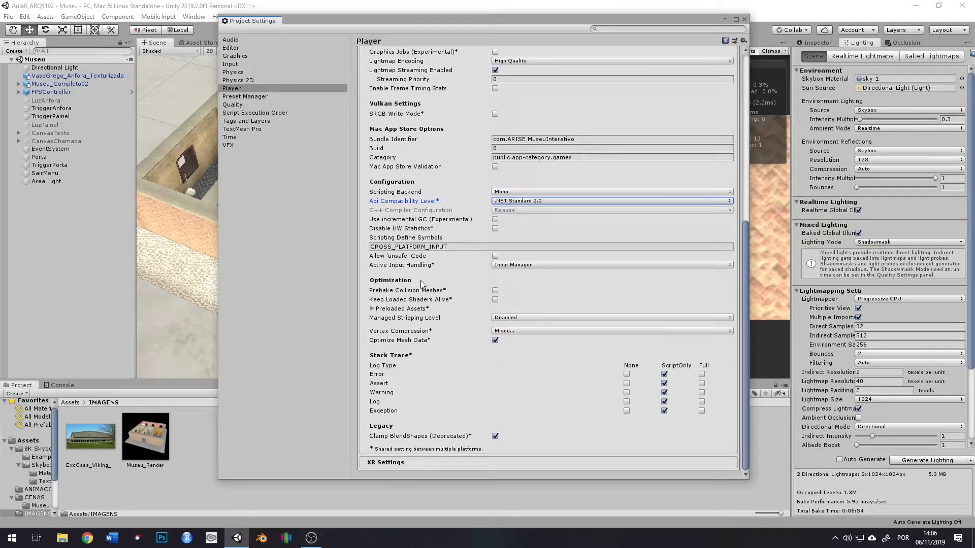
click(495, 340)
scroll(437, 309, up, 10)
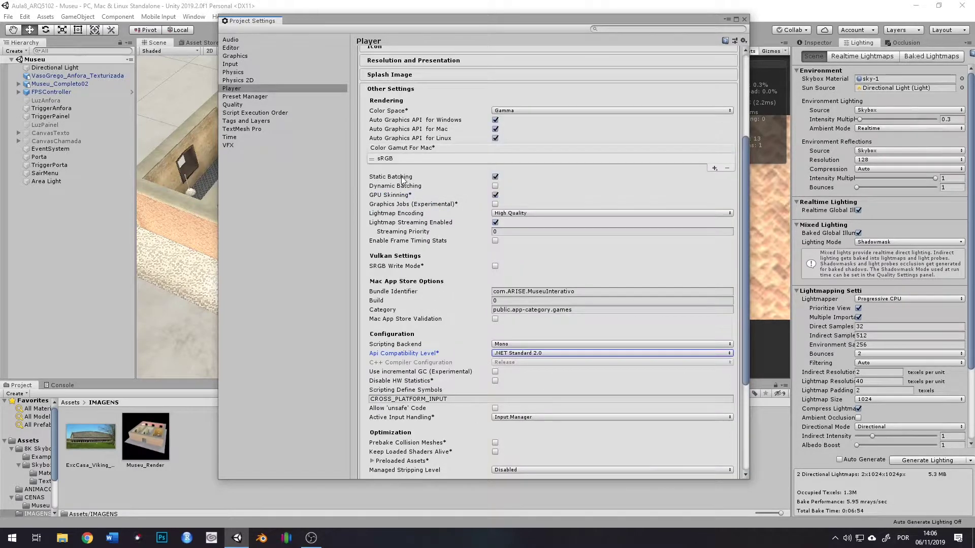
click(386, 94)
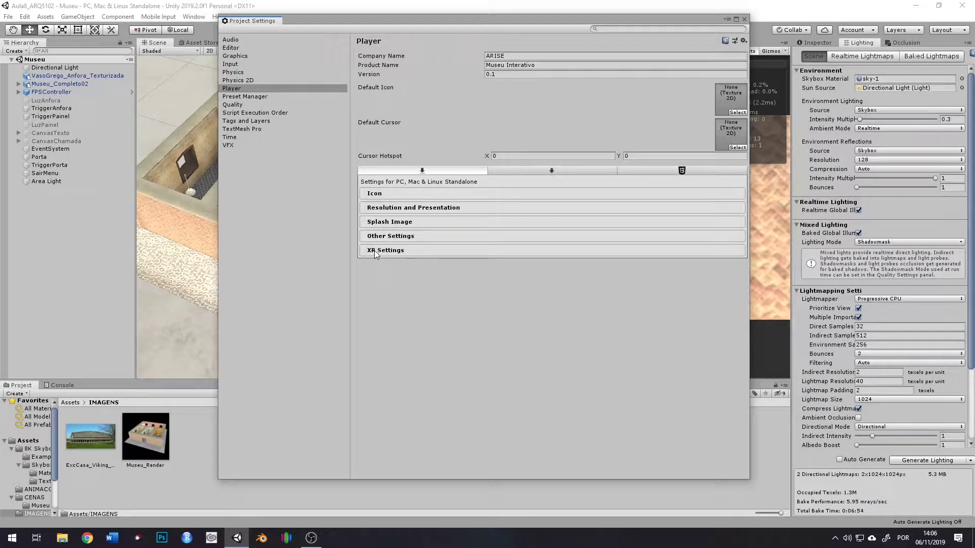
Step: Review the XR Settings, the standalone icon overrides, and the Resolution and Presentation options
click(375, 251)
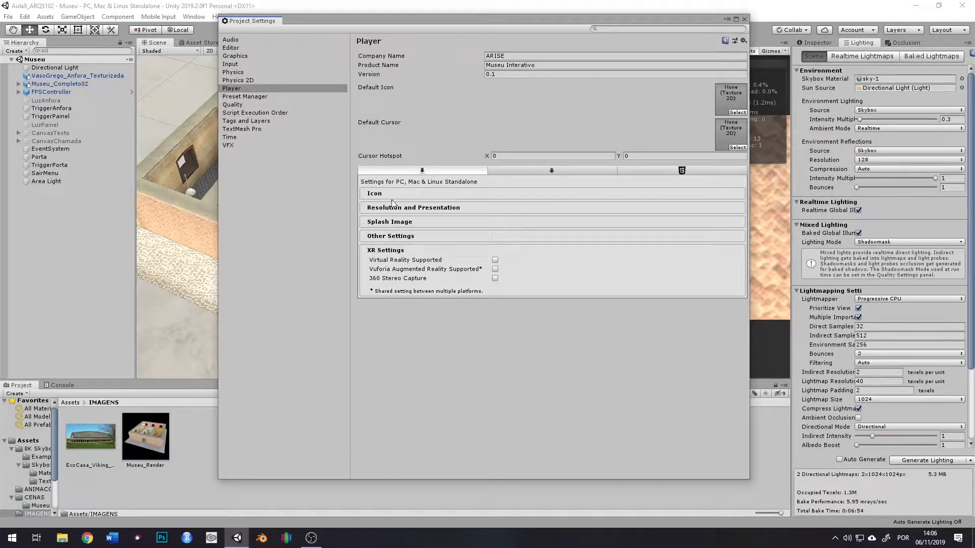
click(379, 194)
scroll(617, 252, down, 3)
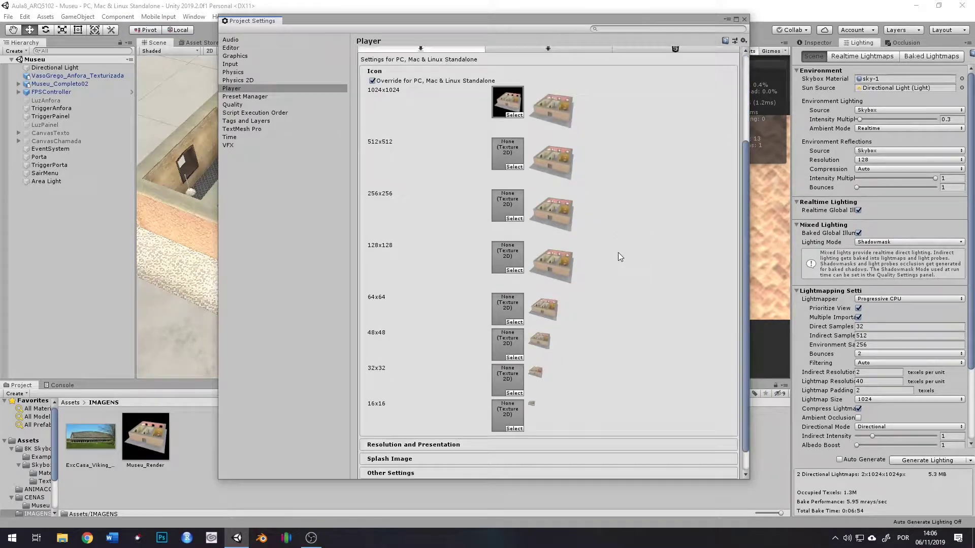
scroll(618, 252, down, 2)
click(426, 420)
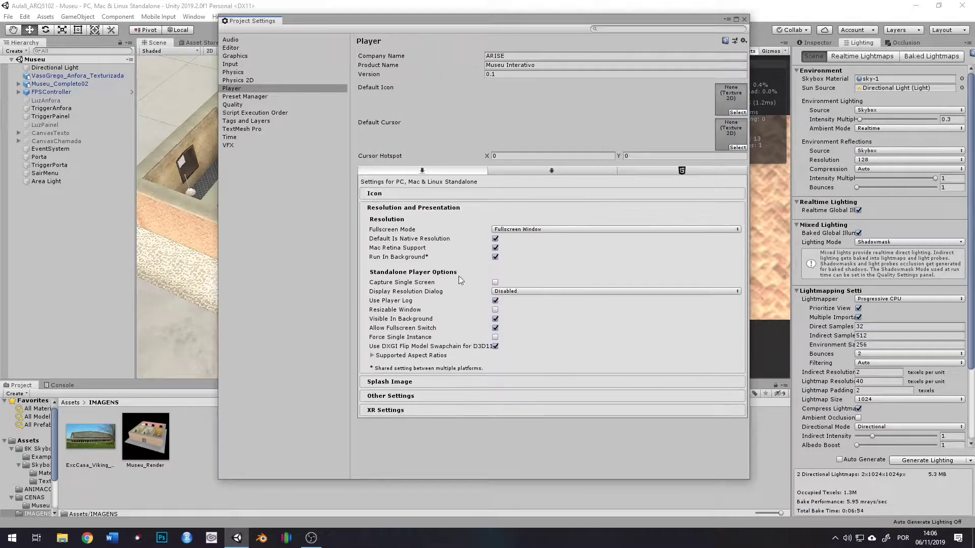
Step: Close the project settings and start Build And Run from Build Settings for the Windows x86 standalone target with the Menu and Museu scenes
click(744, 19)
click(8, 16)
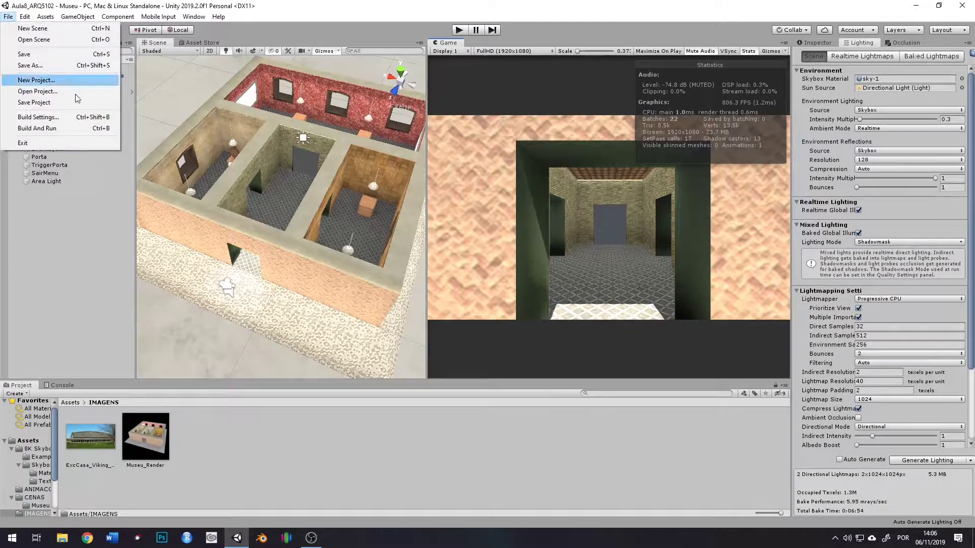
click(39, 117)
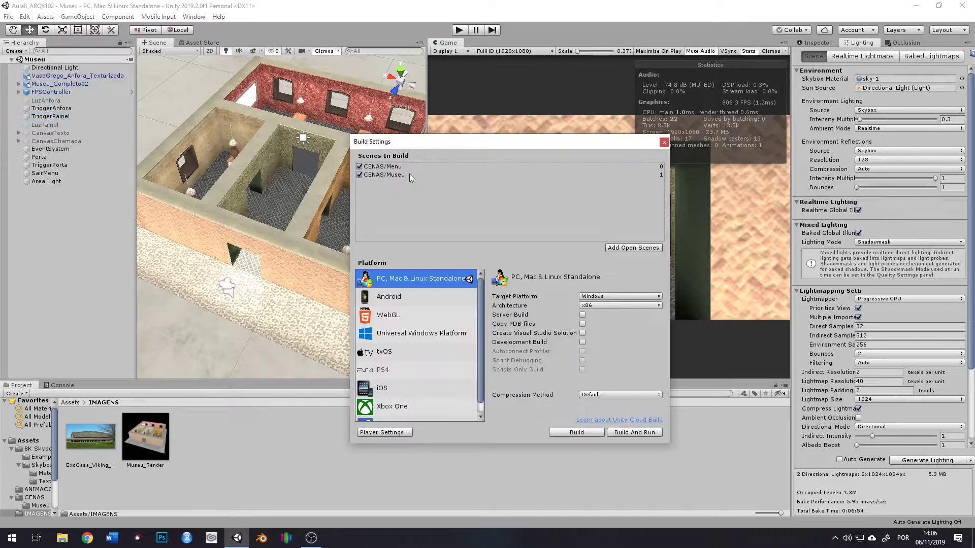
drag(482, 143, 425, 153)
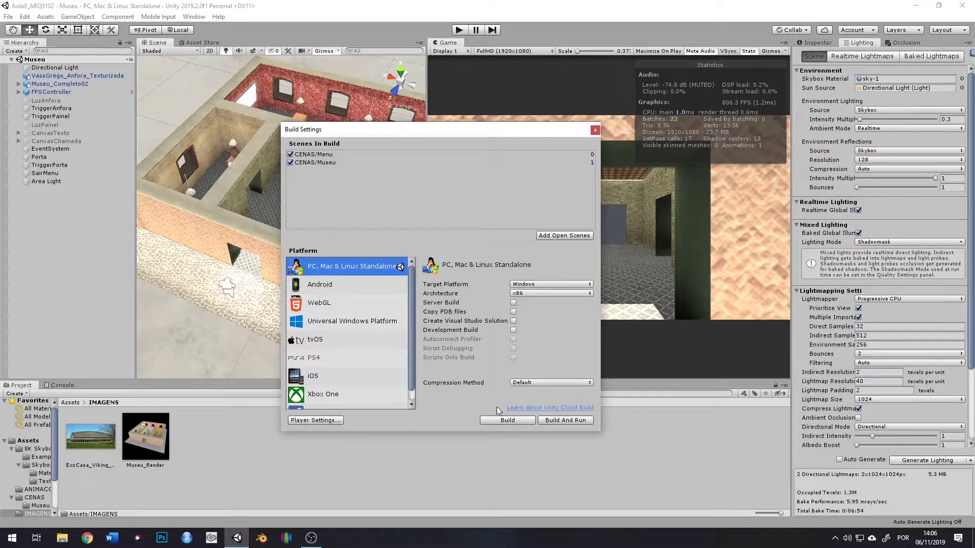
click(551, 419)
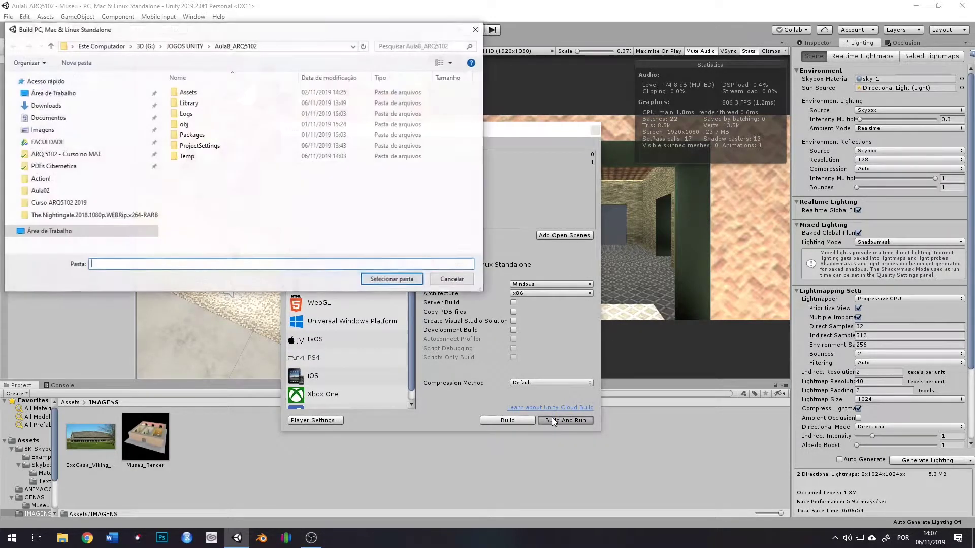
Step: Create a folder named Build inside the Aula8_ARQ5102 project folder and choose it as the output location to run the build
drag(264, 33, 408, 69)
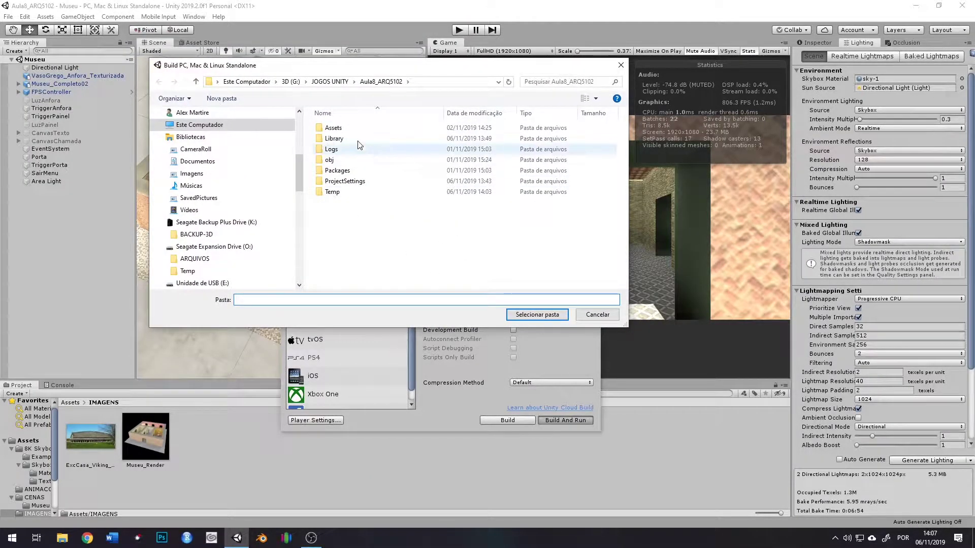
click(221, 99)
text(Build)
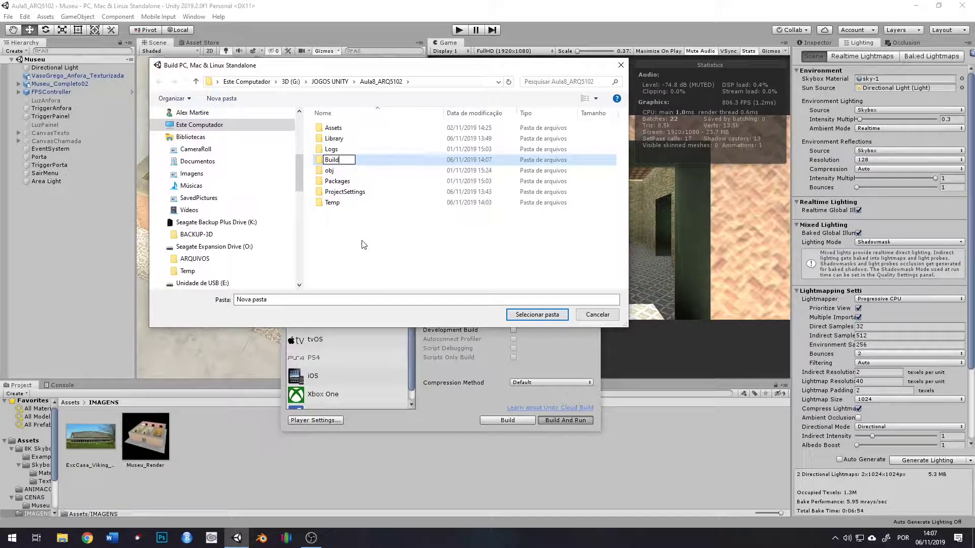
key(Return)
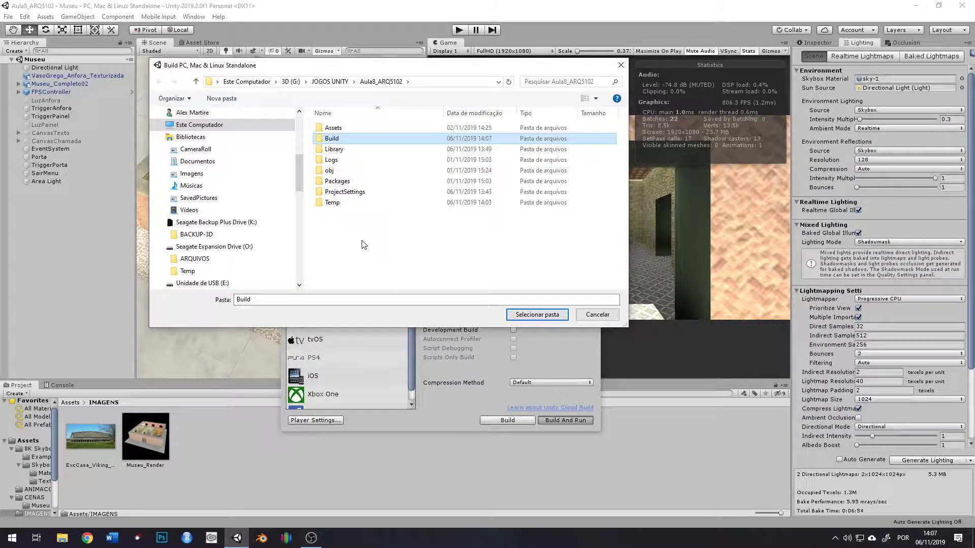
click(361, 139)
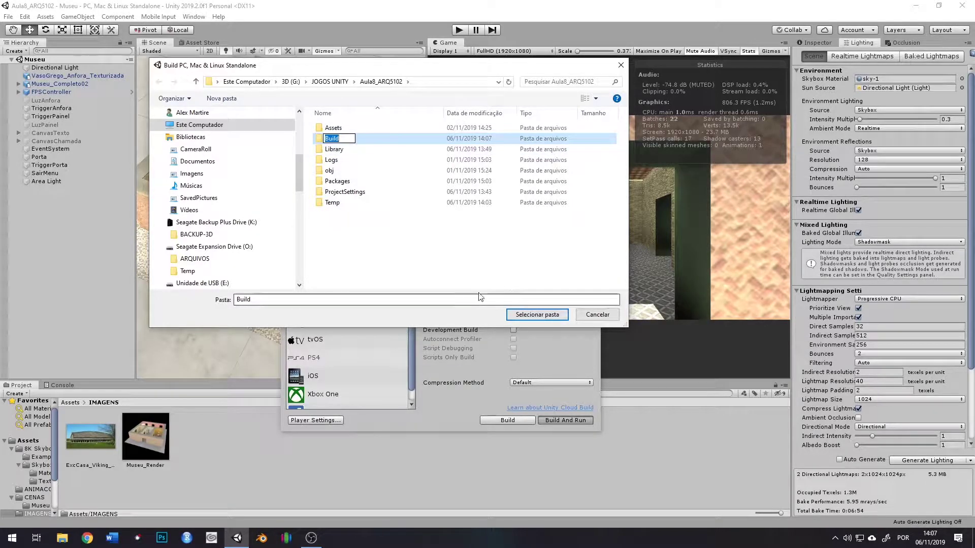
key(Return)
click(537, 315)
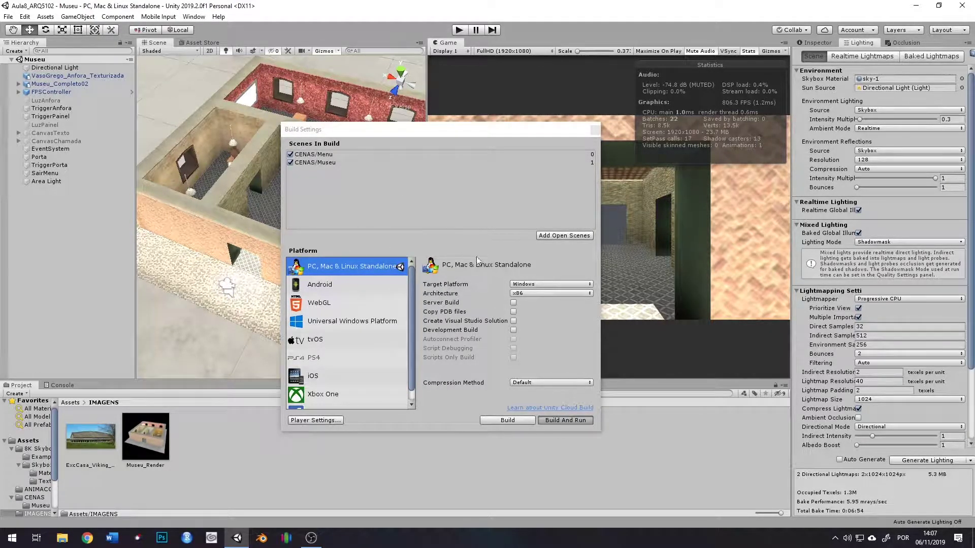
key(ctrl+b)
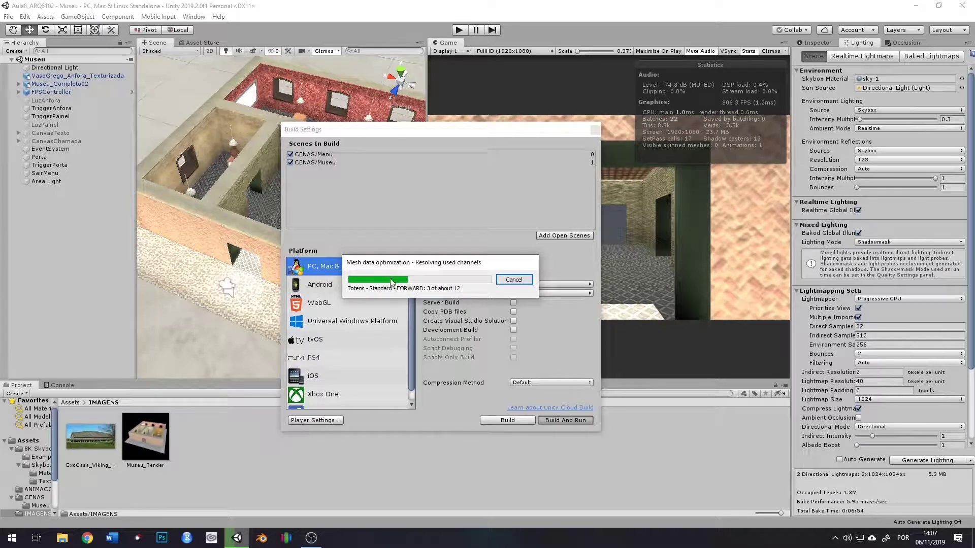